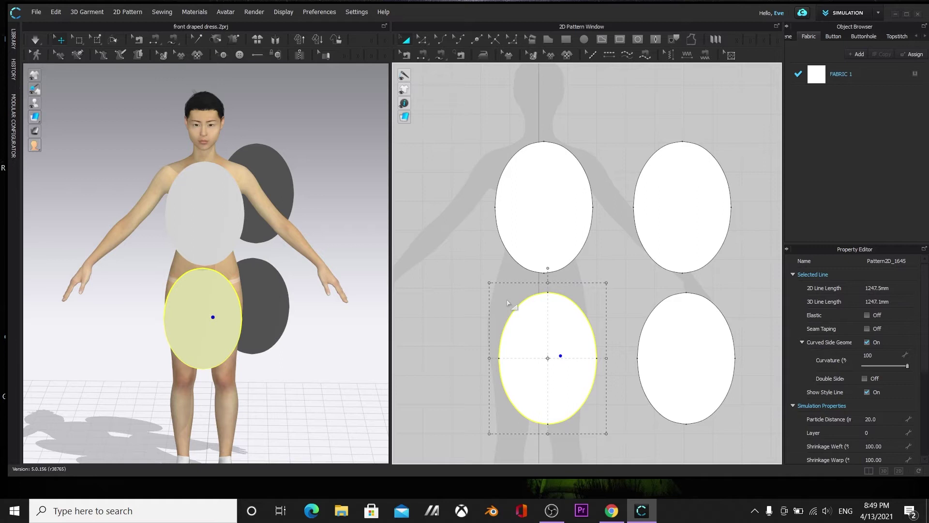
# Make two copies of the lower front oval and place them below the existing ovals, one on each side
pyautogui.scroll(-2, 592, 317)
pyautogui.moveTo(469, 360); pyautogui.dragTo(469, 289, button='middle')
pyautogui.rightClick(557, 278)
pyautogui.click(592, 54)
pyautogui.hotkey('ctrl', 'v')
pyautogui.click(494, 386)
pyautogui.hotkey('ctrl', 'c')
pyautogui.hotkey('ctrl', 'v')
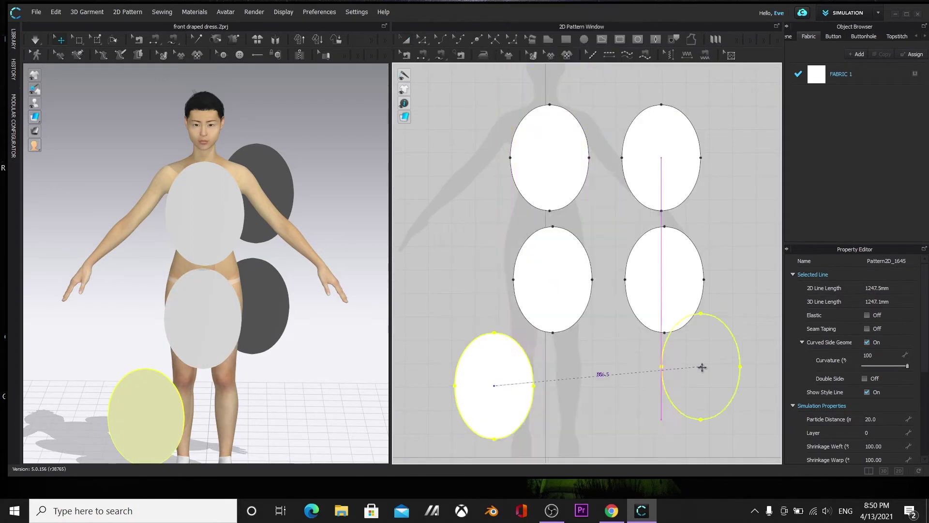
pyautogui.click(718, 392)
# Position the second copied oval beside the avatar's legs and move both back ovals directly behind the avatar
pyautogui.moveTo(354, 413); pyautogui.dragTo(263, 398)
pyautogui.moveTo(266, 180); pyautogui.dragTo(211, 183)
pyautogui.moveTo(263, 292); pyautogui.dragTo(221, 292)
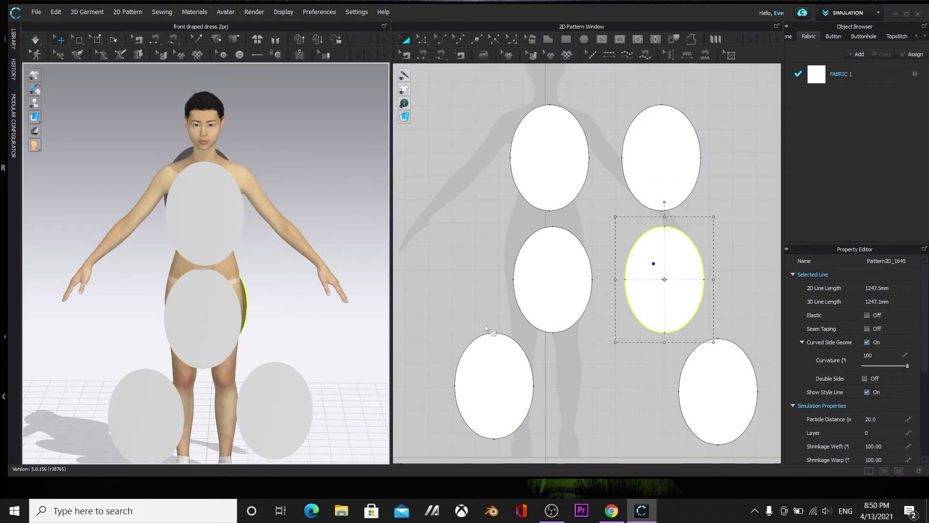
# Add points on both sides of the centre point along the facing edges of the upper and lower ovals, front and back
pyautogui.scroll(3, 461, 263)
pyautogui.moveTo(460, 264); pyautogui.dragTo(380, 306, button='right')
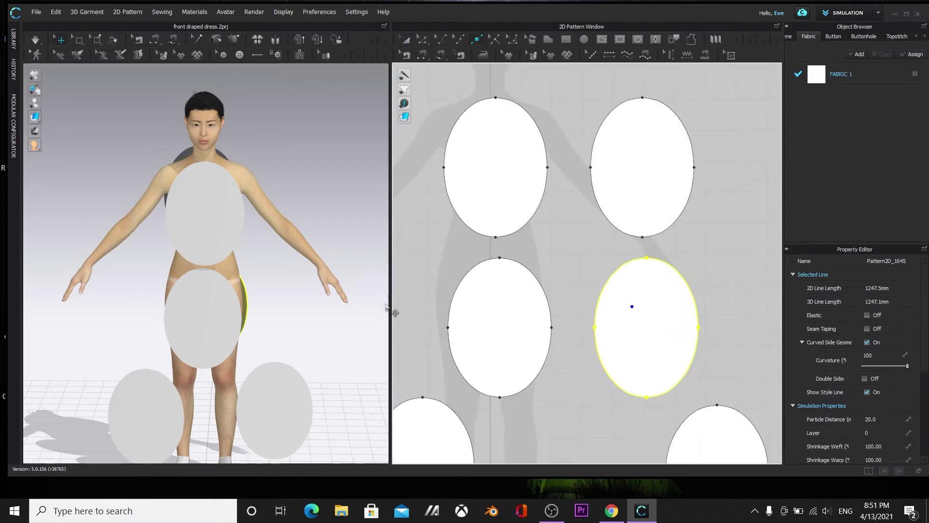
pyautogui.scroll(1, 575, 279)
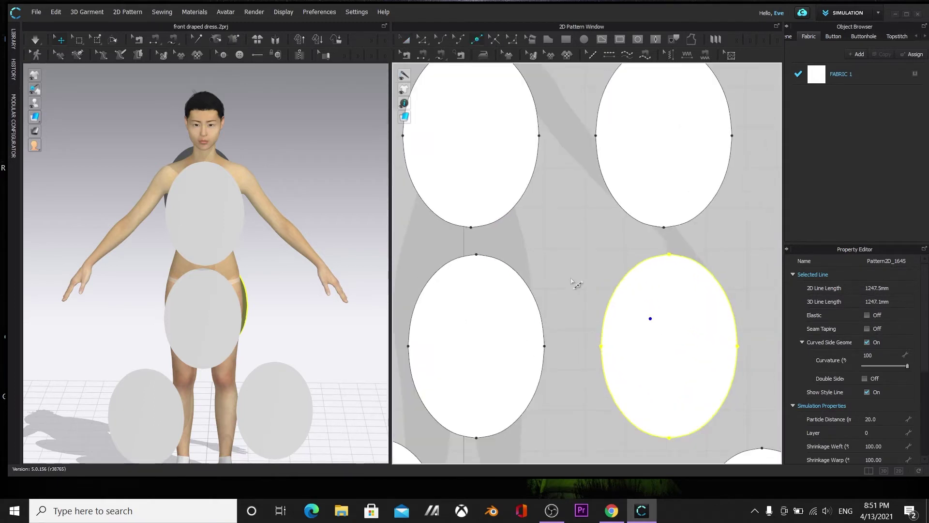
pyautogui.click(650, 225)
pyautogui.click(679, 225)
pyautogui.click(653, 257)
pyautogui.click(684, 257)
pyautogui.click(454, 224)
pyautogui.click(488, 225)
pyautogui.click(491, 256)
# Add seam points to the lower ovals' bottom edges, the two lowest ovals' tops, and the outer side edges of the body ovals
pyautogui.scroll(-3, 564, 269)
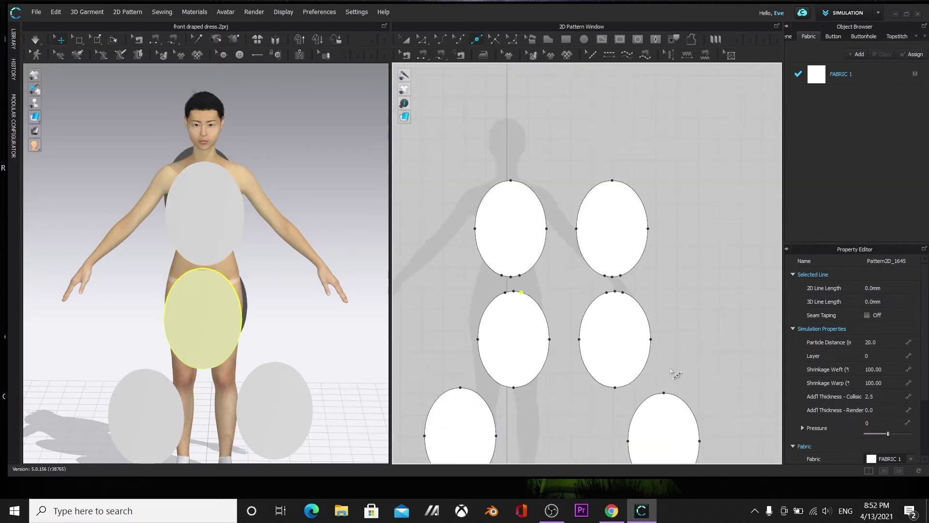
pyautogui.click(630, 382)
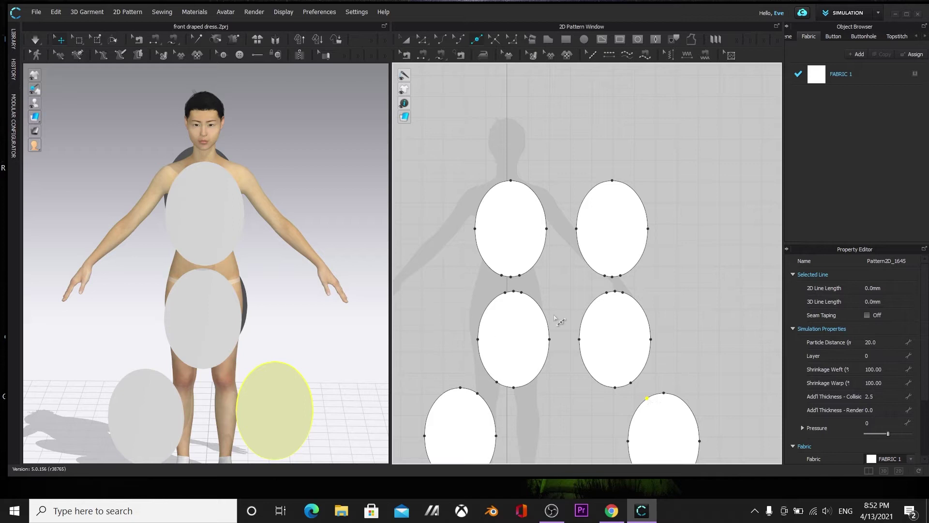
pyautogui.click(650, 326)
pyautogui.click(477, 244)
pyautogui.click(479, 325)
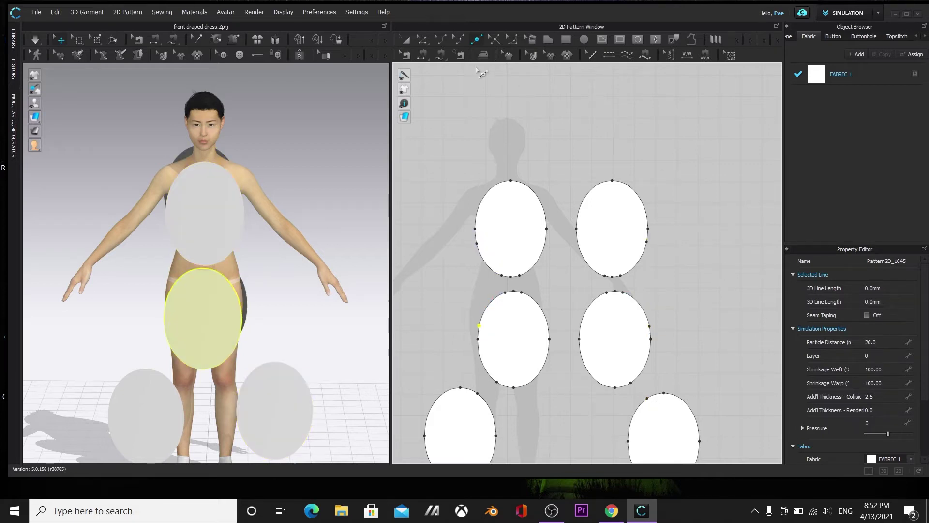
# Add points on both sides of the top centre point of the upper front and back ovals
pyautogui.click(423, 55)
pyautogui.scroll(2, 297, 274)
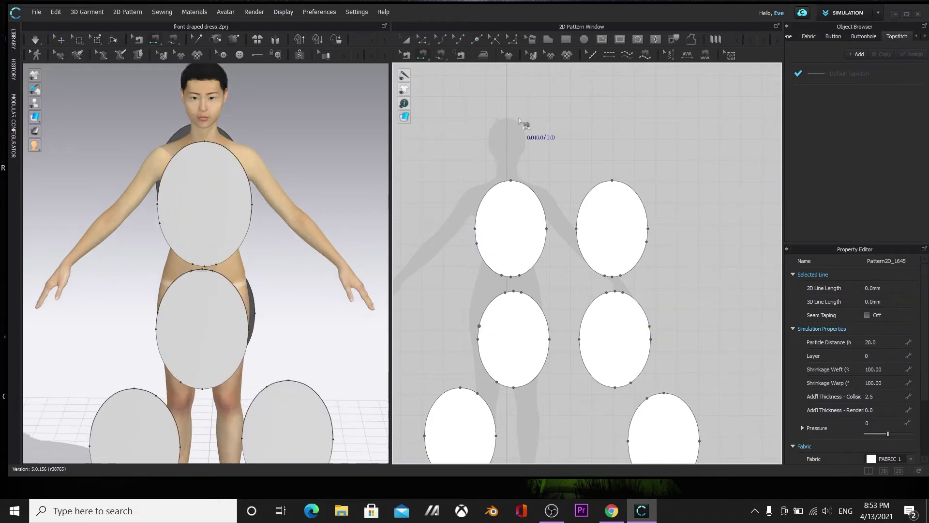
pyautogui.press('x')
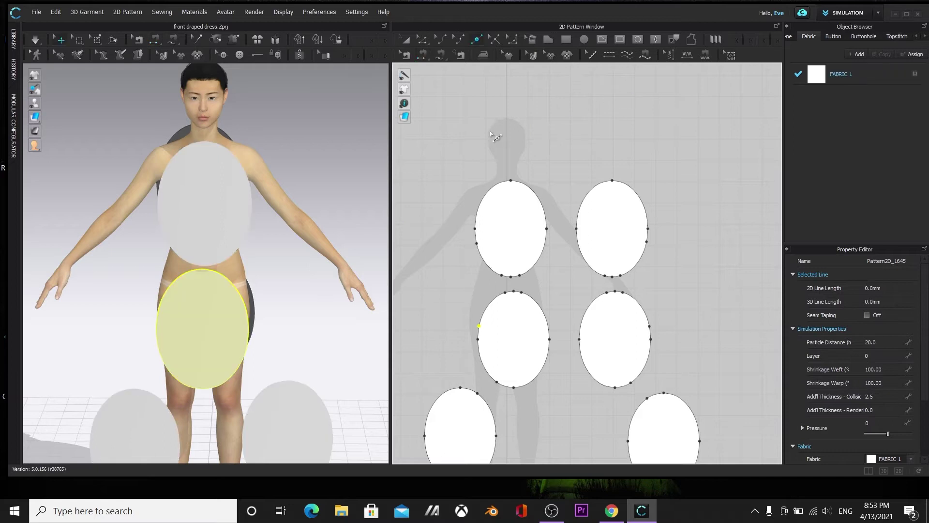
pyautogui.click(629, 185)
pyautogui.moveTo(628, 185); pyautogui.dragTo(627, 184)
pyautogui.click(673, 131)
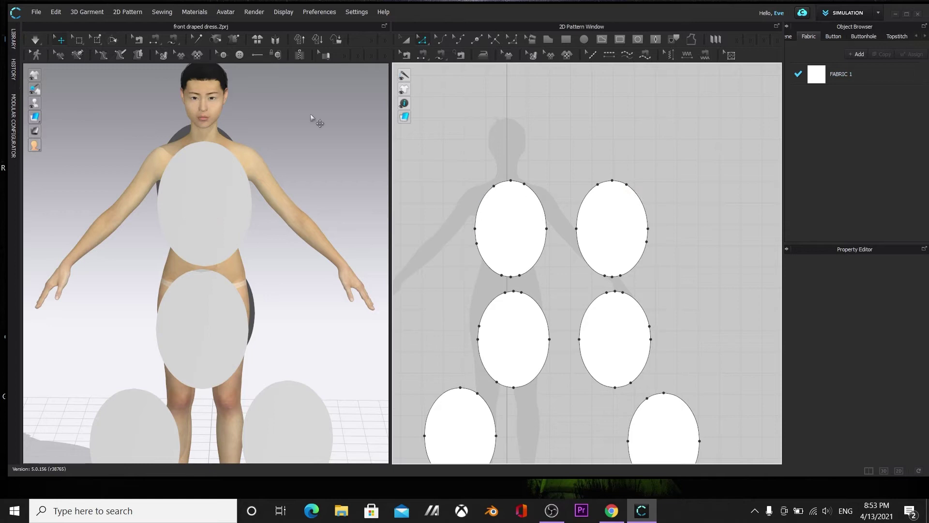
# Sew both short bottom segments of the upper front oval to the matching top segments of the lower front oval
pyautogui.press('n')
pyautogui.scroll(2, 310, 339)
pyautogui.moveTo(310, 351); pyautogui.dragTo(336, 319, button='right')
pyautogui.scroll(2, 336, 318)
pyautogui.click(506, 276)
pyautogui.click(509, 292)
pyautogui.click(515, 277)
pyautogui.click(518, 292)
# Sew the two bottom segments of the lower front oval to the top segments of the two lowest ovals
pyautogui.click(196, 389)
pyautogui.click(121, 396)
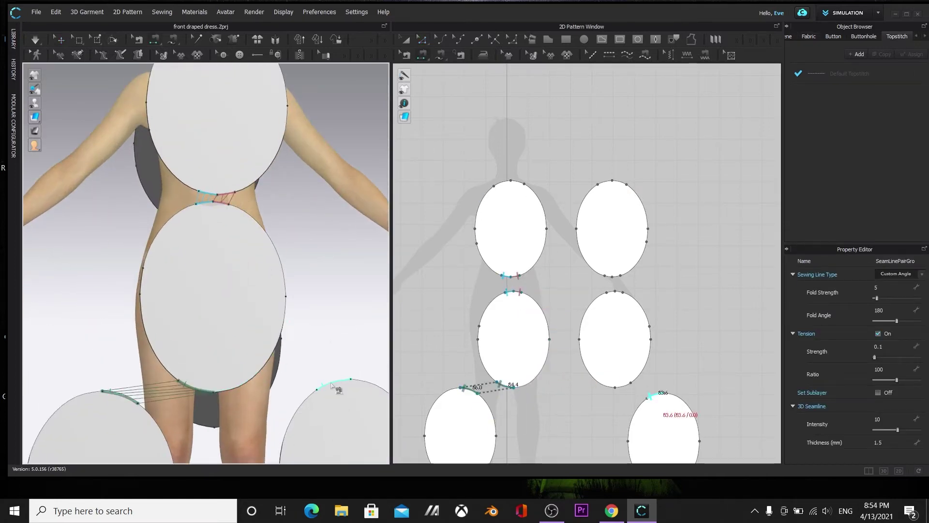
pyautogui.click(245, 383)
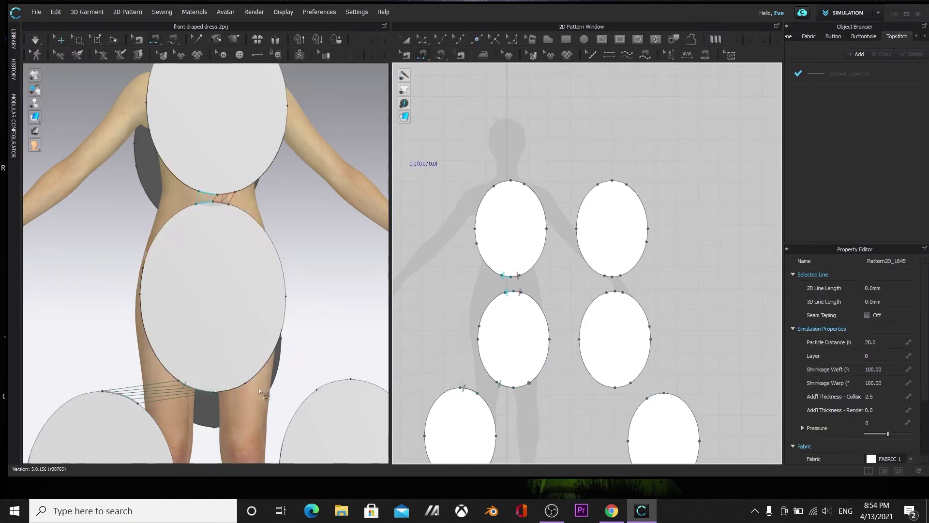
pyautogui.click(346, 380)
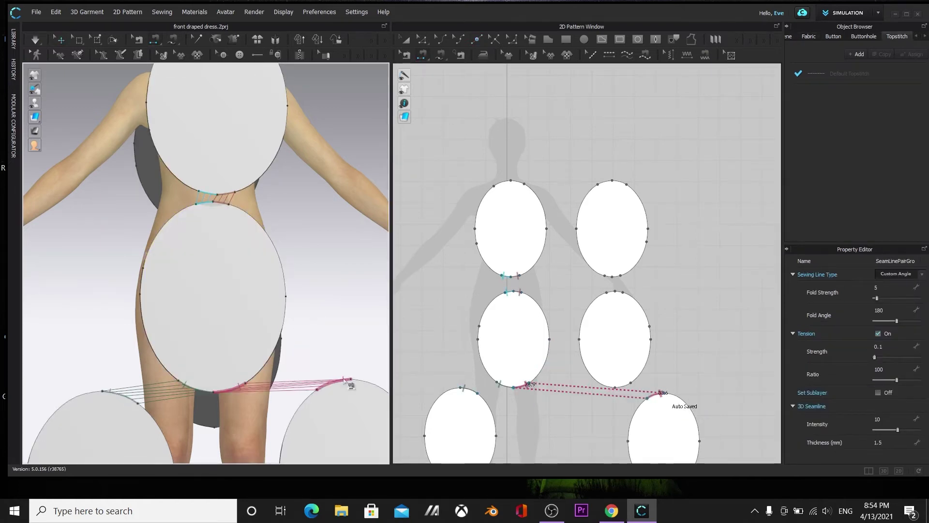
# Sew both bottom segments of the upper back oval to the top segments of the lower back oval
pyautogui.moveTo(359, 347); pyautogui.dragTo(234, 355, button='right')
pyautogui.moveTo(235, 355); pyautogui.dragTo(133, 319, button='middle')
pyautogui.click(312, 176)
pyautogui.click(296, 204)
pyautogui.click(328, 177)
pyautogui.click(312, 205)
# Add a point on the inner side edge of each lower oval and sew the resulting front and back segments together
pyautogui.moveTo(134, 278); pyautogui.dragTo(151, 304, button='right')
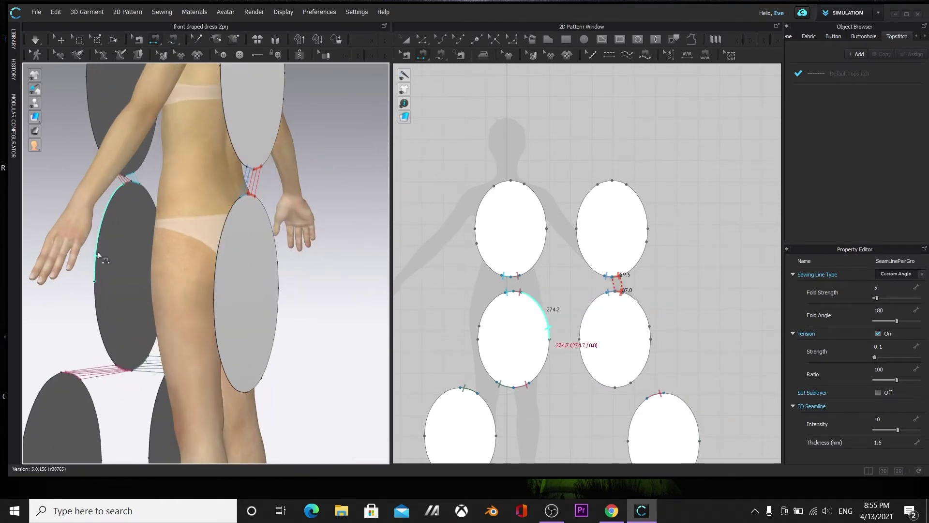
pyautogui.click(477, 39)
pyautogui.click(549, 327)
pyautogui.click(580, 327)
pyautogui.click(95, 269)
pyautogui.click(215, 286)
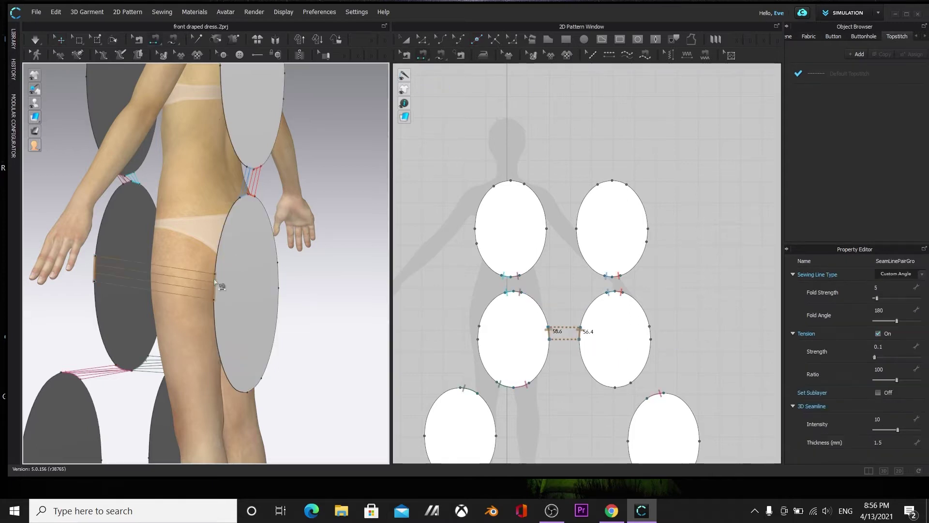
# Sew the outer side segments of the lower ovals together, and likewise those of the upper ovals, front to back
pyautogui.moveTo(83, 315); pyautogui.dragTo(278, 333, button='right')
pyautogui.click(102, 323)
pyautogui.click(246, 320)
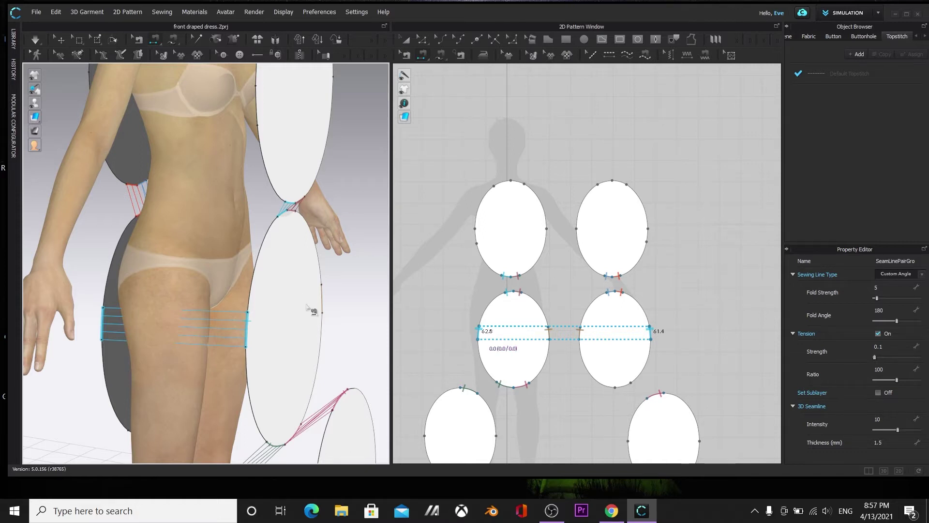
pyautogui.moveTo(199, 298); pyautogui.dragTo(237, 334, button='right')
pyautogui.click(134, 177)
pyautogui.click(302, 202)
# Add matching points above the side points on the inner edges of the upper front and back ovals
pyautogui.moveTo(337, 341); pyautogui.dragTo(220, 341, button='right')
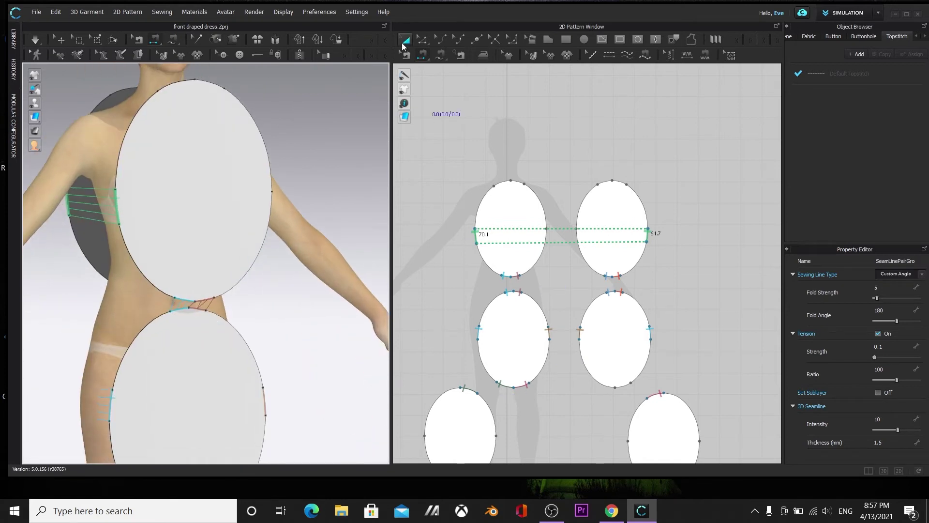
pyautogui.click(406, 40)
pyautogui.click(247, 175)
pyautogui.click(477, 39)
pyautogui.click(545, 216)
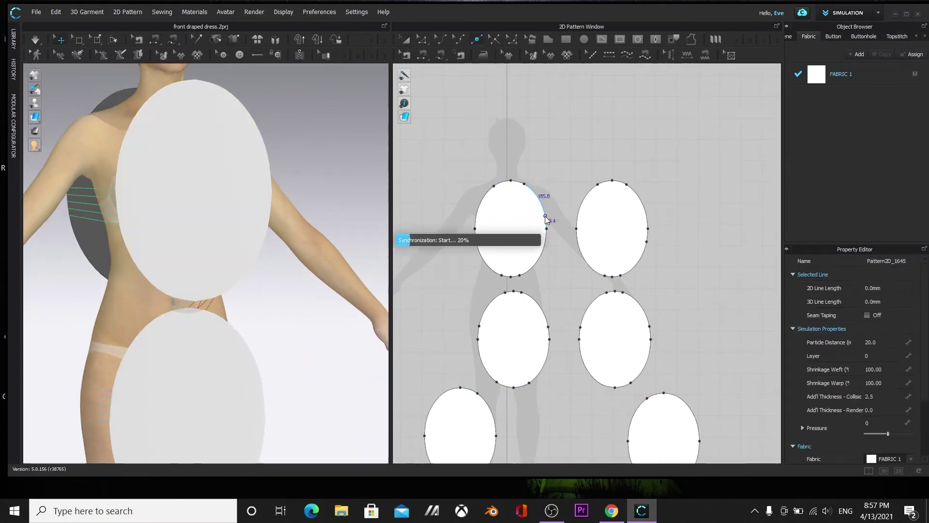
pyautogui.click(424, 55)
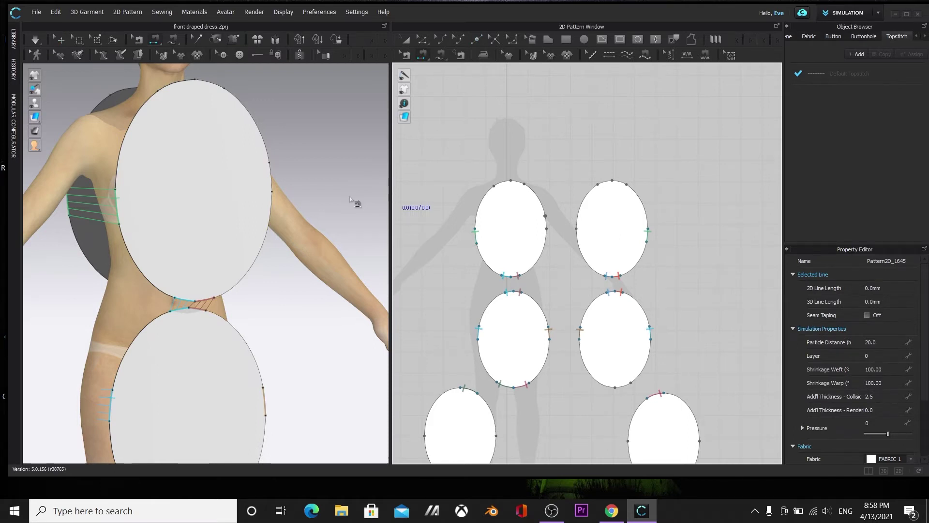
pyautogui.moveTo(357, 201); pyautogui.dragTo(313, 214, button='right')
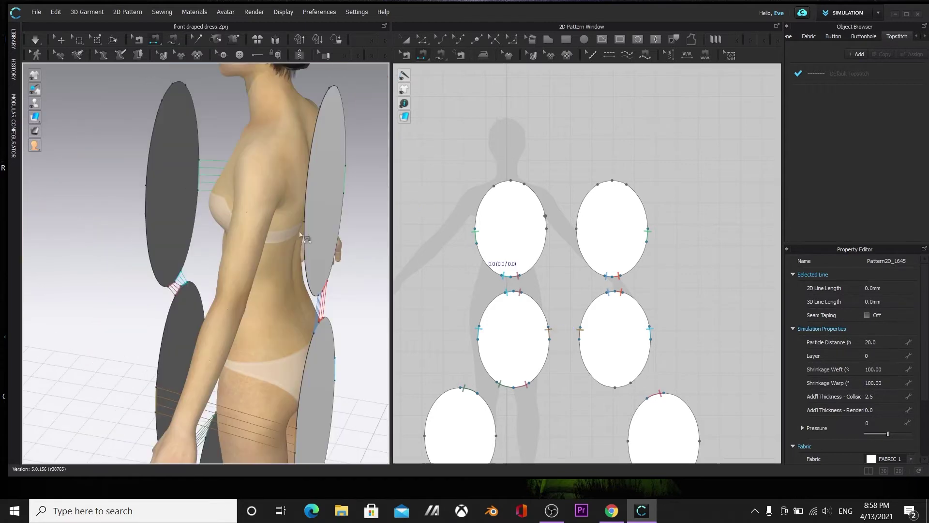
pyautogui.click(477, 39)
pyautogui.click(578, 214)
# Sew the inner side segment of the upper front oval to the matching segment of the upper back oval
pyautogui.click(423, 55)
pyautogui.click(547, 221)
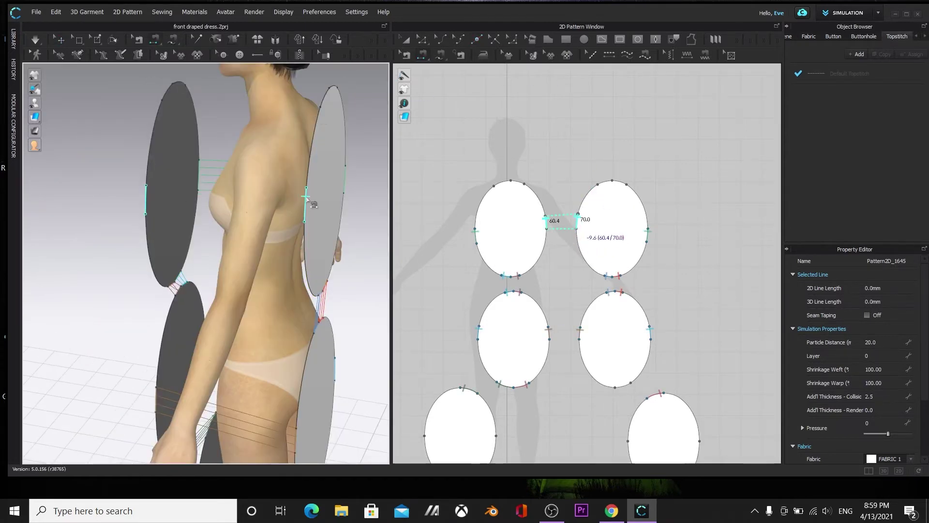
pyautogui.click(304, 198)
# Add a second fabric and load the "very rigid" fabric file into it
pyautogui.click(857, 55)
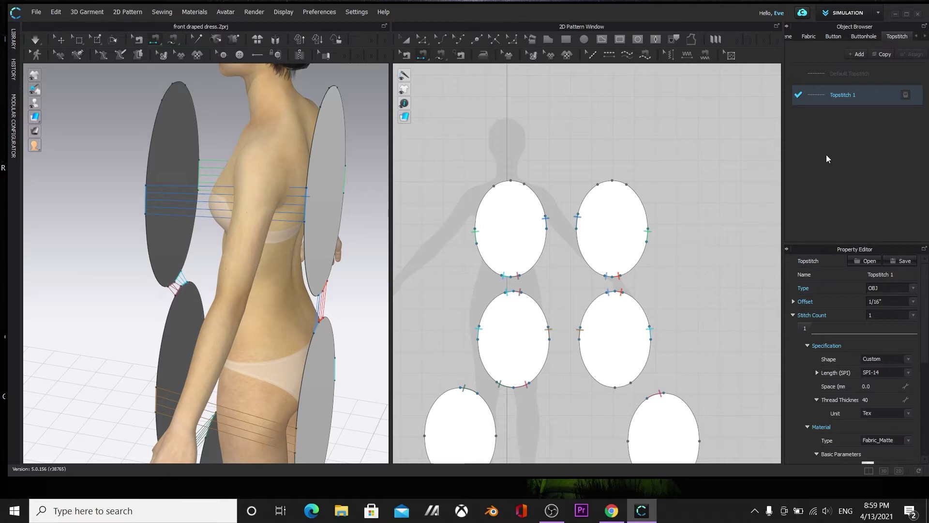
pyautogui.click(809, 36)
pyautogui.click(857, 54)
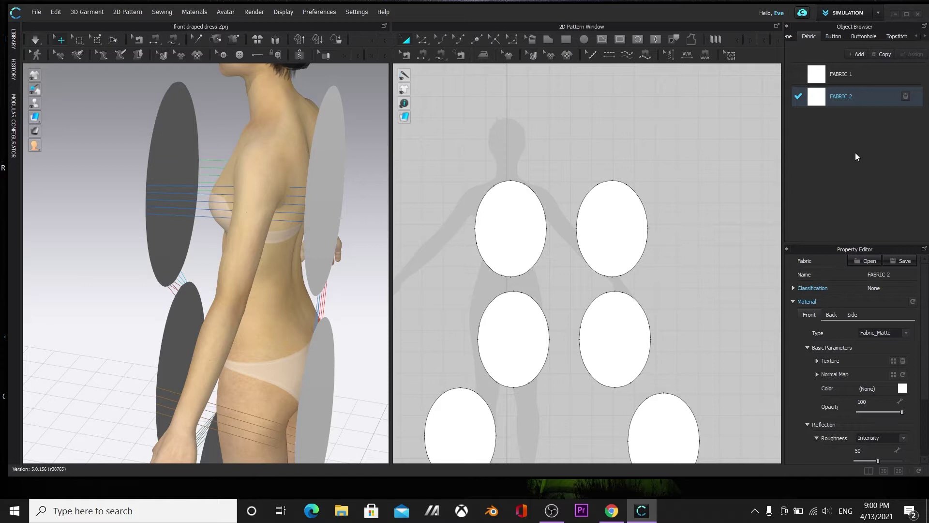
pyautogui.click(865, 261)
pyautogui.doubleClick(260, 194)
# Add a point on each shoulder curve of the upper front and back ovals to mark the strap seams
pyautogui.moveTo(282, 247); pyautogui.dragTo(275, 291, button='right')
pyautogui.scroll(-3, 615, 167)
pyautogui.moveTo(472, 183); pyautogui.dragTo(553, 205, button='middle')
pyautogui.click(477, 40)
pyautogui.click(475, 232)
pyautogui.click(552, 227)
pyautogui.click(655, 227)
pyautogui.click(726, 227)
# Draw a small rectangular strap above the upper front oval and place a copy of it above the upper back oval
pyautogui.press('s')
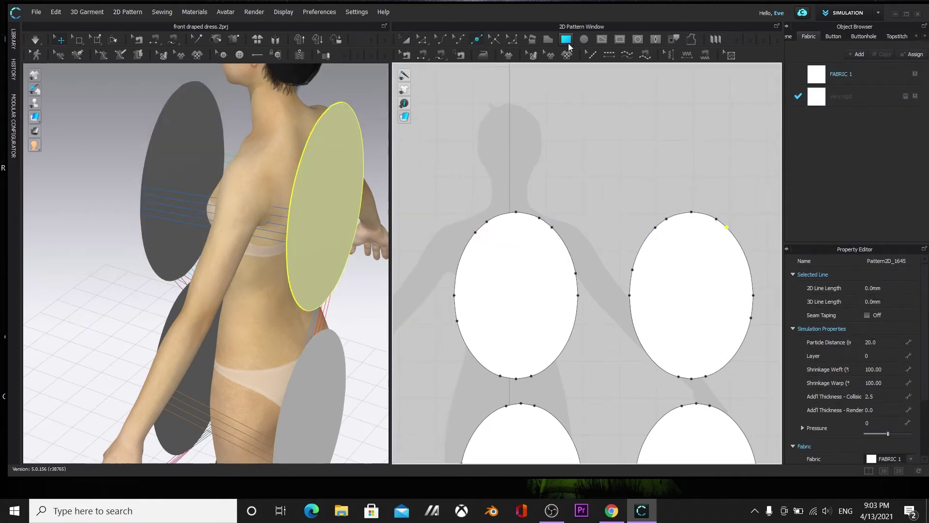
pyautogui.click(535, 261)
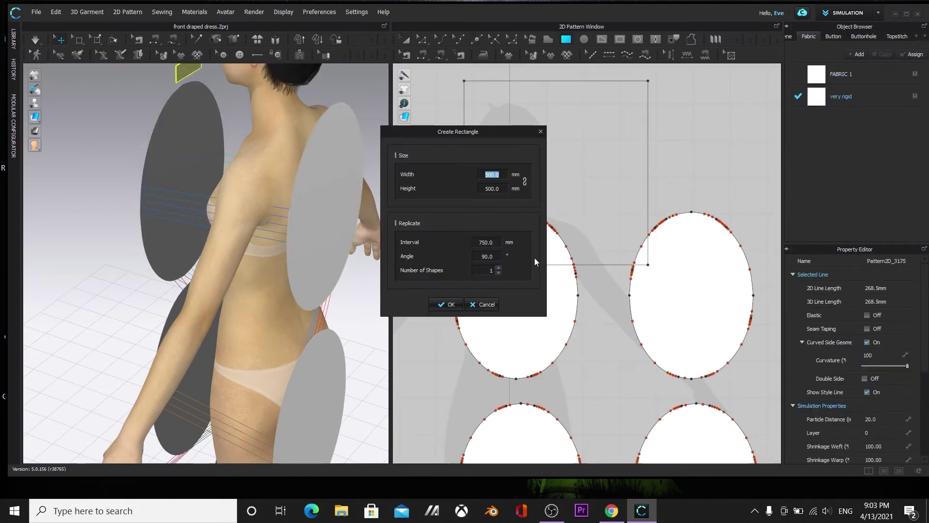
pyautogui.click(491, 305)
pyautogui.click(405, 39)
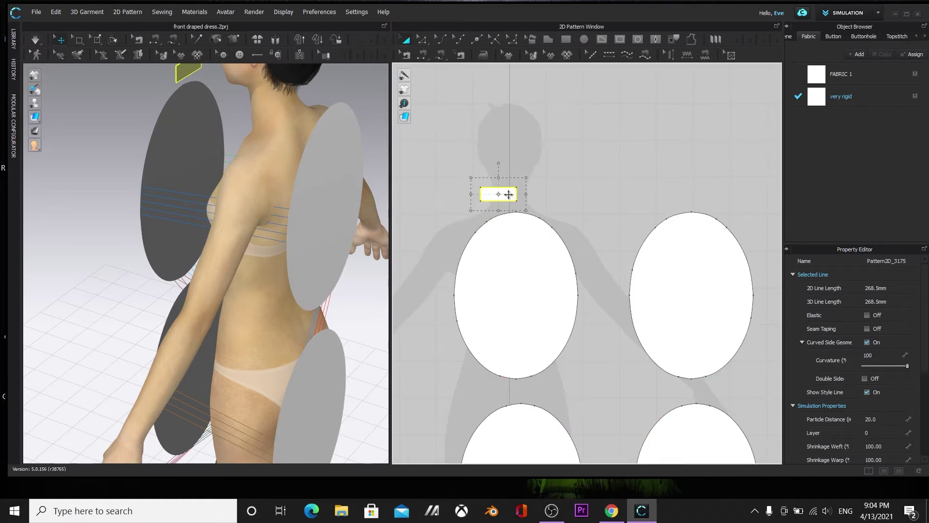
pyautogui.rightClick(509, 194)
pyautogui.click(521, 46)
pyautogui.click(691, 194)
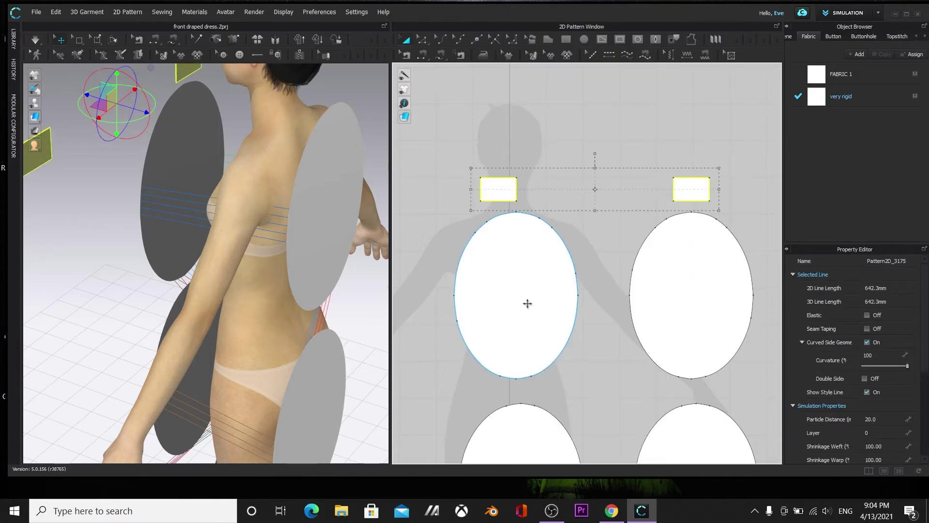
# Enlarge the 3D view and move the two rectangular straps to the avatar's shoulders, one on each side of the neck
pyautogui.moveTo(391, 252); pyautogui.dragTo(514, 252)
pyautogui.moveTo(498, 256); pyautogui.dragTo(358, 356, button='right')
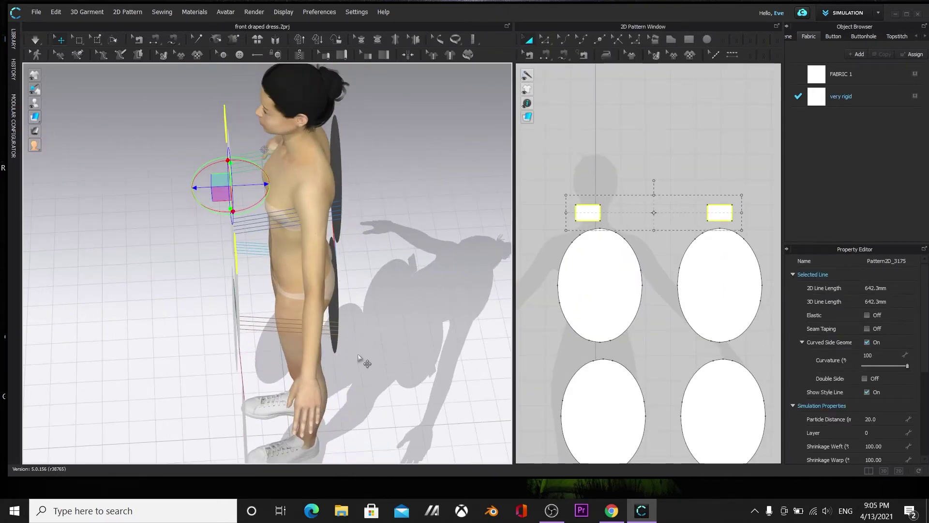
pyautogui.moveTo(388, 340); pyautogui.dragTo(477, 338, button='right')
pyautogui.click(368, 204)
pyautogui.moveTo(251, 126); pyautogui.dragTo(193, 146)
pyautogui.moveTo(442, 105); pyautogui.dragTo(279, 119)
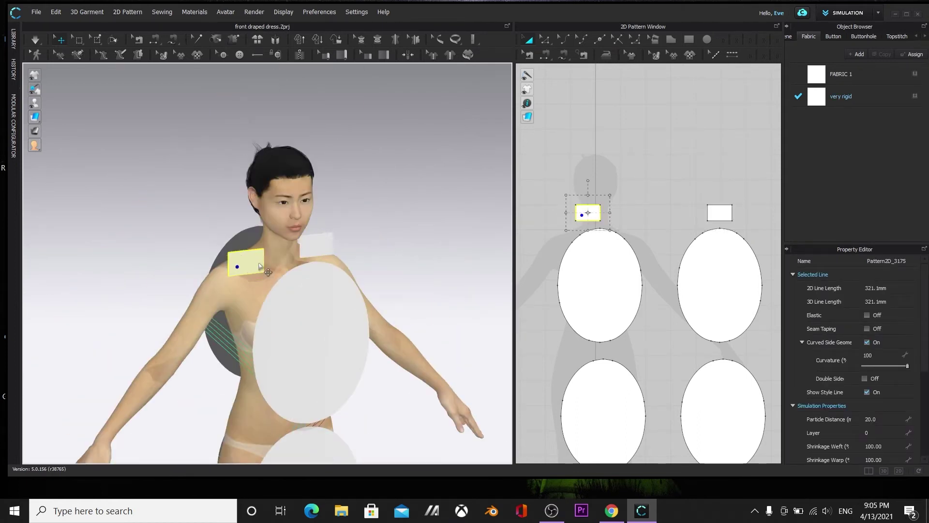
# Rotate both rectangular straps in 3D so they lie across the tops of the shoulders
pyautogui.click(246, 265)
pyautogui.moveTo(265, 230); pyautogui.dragTo(264, 271)
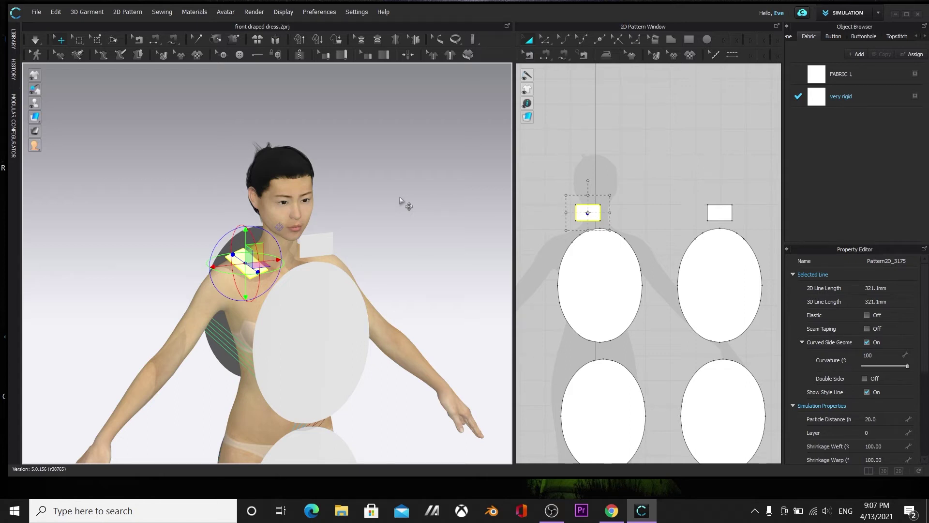
pyautogui.click(318, 244)
pyautogui.scroll(3, 421, 270)
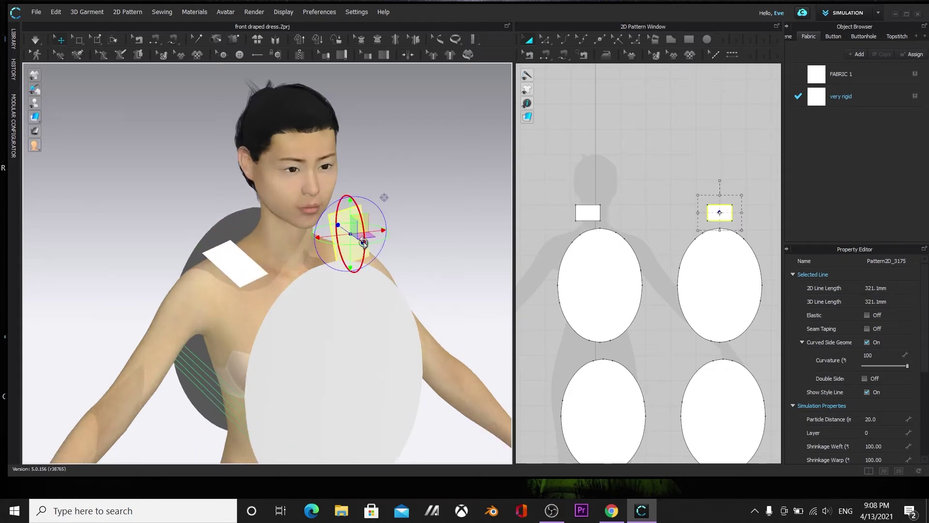
# Sew the front ends of both straps to the shoulder segments of the upper front oval
pyautogui.click(546, 55)
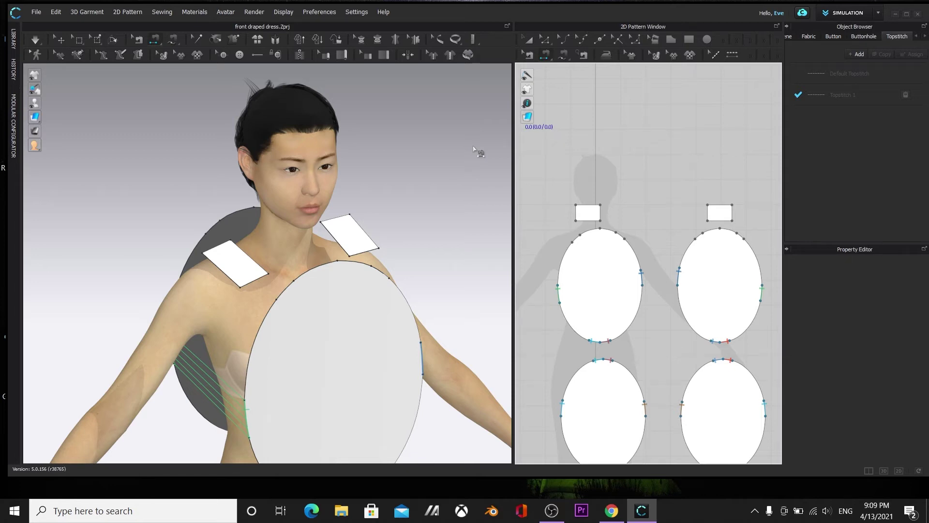
pyautogui.click(255, 281)
pyautogui.click(280, 298)
pyautogui.click(364, 252)
pyautogui.click(382, 272)
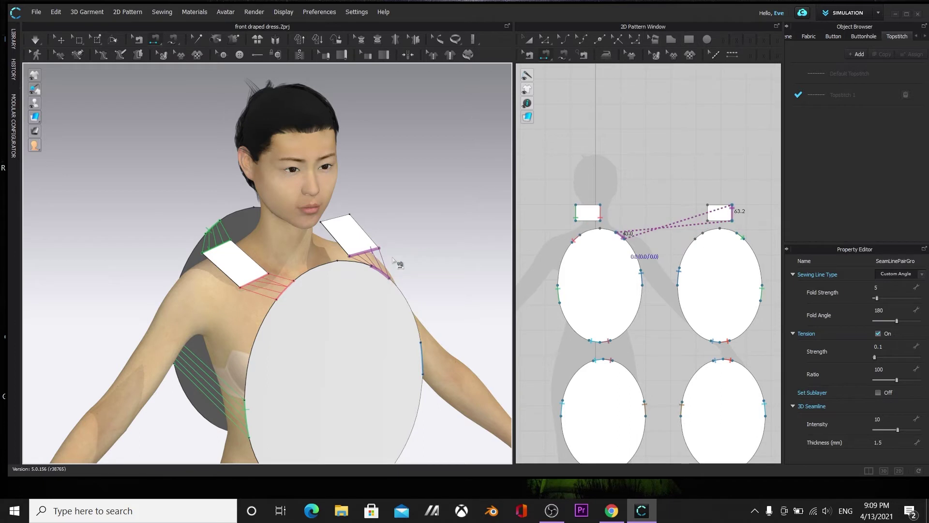
# Sew the back end of the strap on the avatar's left shoulder to the shoulder segment of the upper back oval
pyautogui.moveTo(394, 261); pyautogui.dragTo(253, 248, button='right')
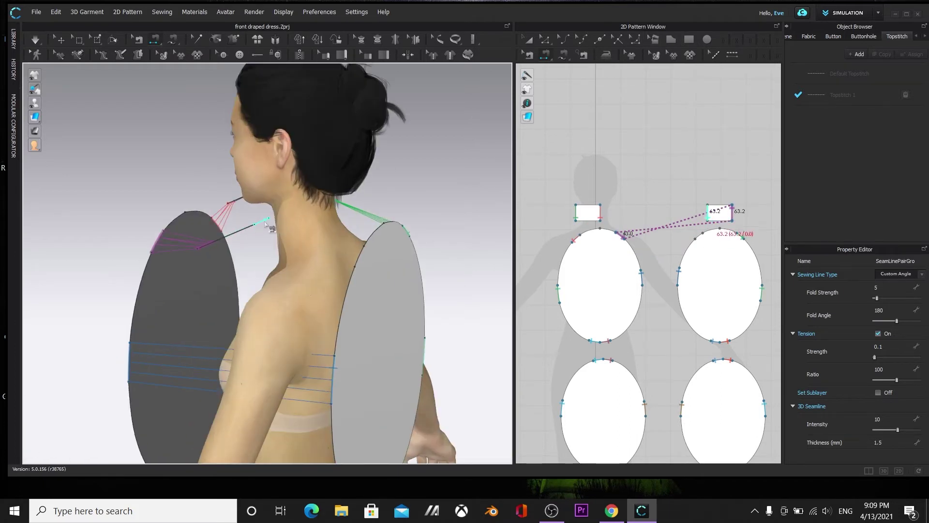
pyautogui.scroll(2, 124, 210)
pyautogui.moveTo(87, 206); pyautogui.dragTo(170, 225, button='right')
pyautogui.click(346, 248)
pyautogui.click(465, 257)
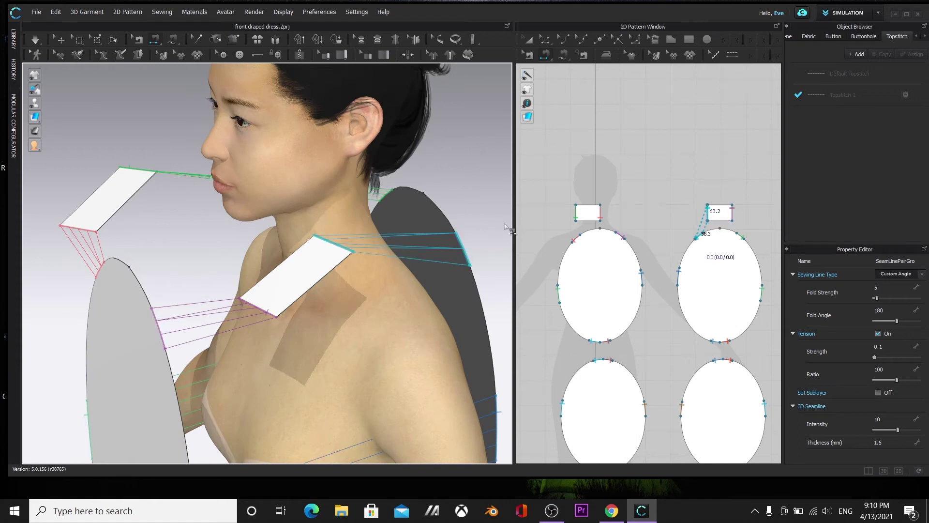
# Simulate the sewn garment so all oval pieces and shoulder straps drape on the avatar
pyautogui.moveTo(481, 214); pyautogui.dragTo(343, 306, button='right')
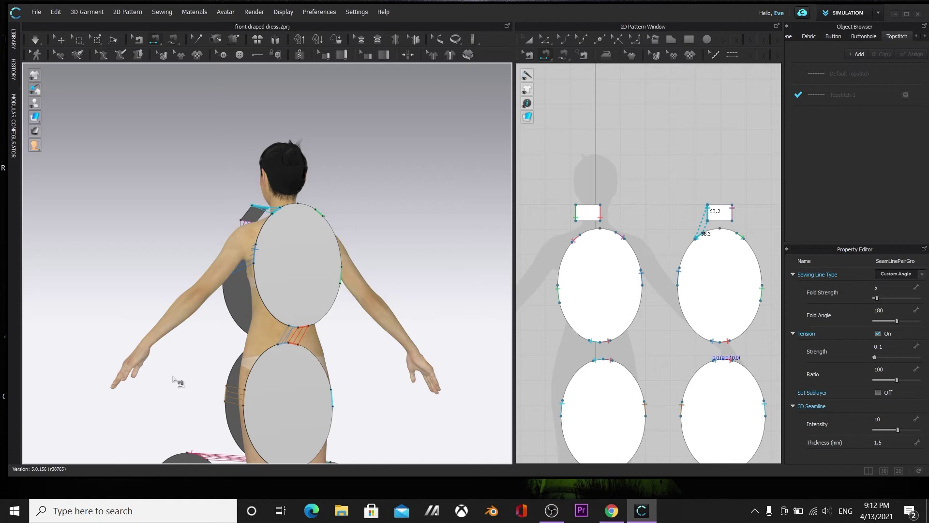
pyautogui.moveTo(72, 375); pyautogui.dragTo(339, 358, button='right')
pyautogui.scroll(-3, 388, 338)
pyautogui.moveTo(388, 338); pyautogui.dragTo(315, 290, button='right')
pyautogui.scroll(-2, 595, 286)
pyautogui.click(808, 36)
pyautogui.click(528, 39)
pyautogui.scroll(-2, 627, 228)
pyautogui.moveTo(541, 179); pyautogui.dragTo(750, 411)
pyautogui.click(596, 152)
pyautogui.press('space')
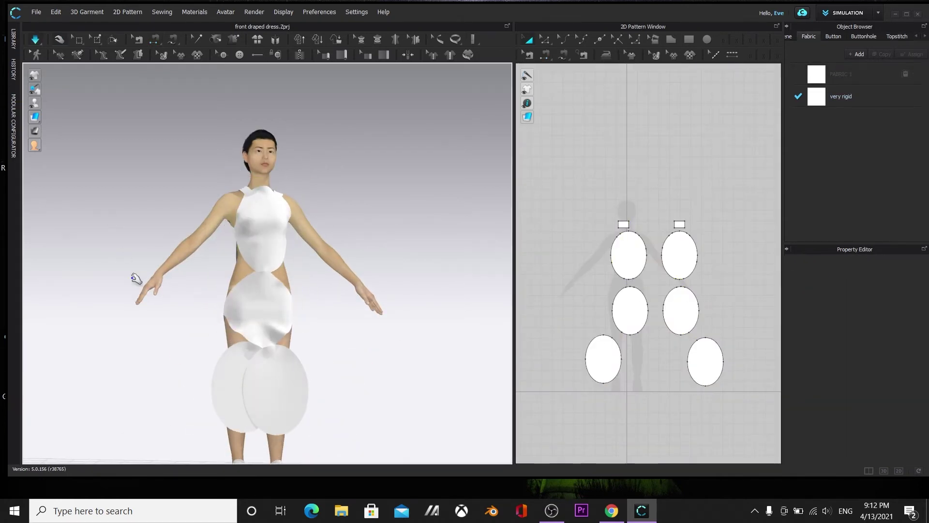
pyautogui.moveTo(137, 271); pyautogui.dragTo(218, 390, button='right')
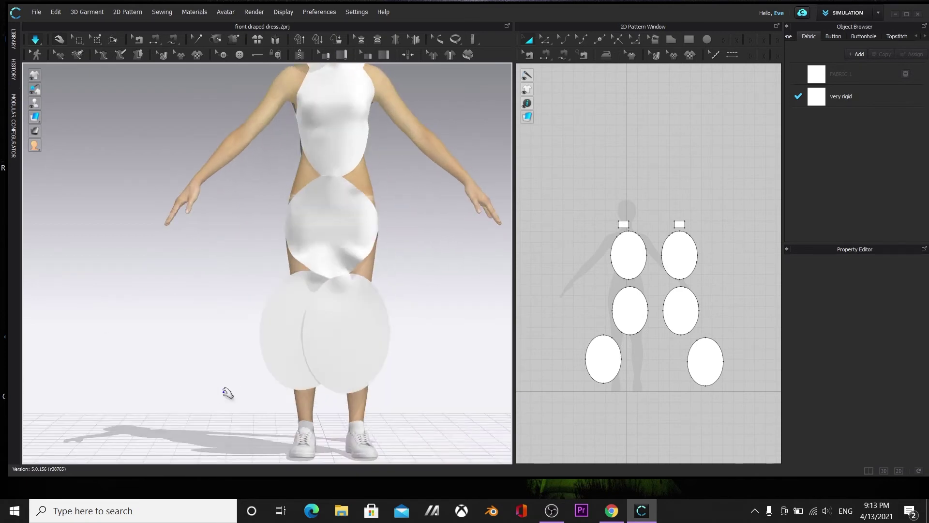
# Examine how the draped hip ovals and lower ovals sit around the avatar from the front and side
pyautogui.scroll(3, 316, 332)
pyautogui.click(239, 315)
pyautogui.click(311, 311)
pyautogui.click(355, 382)
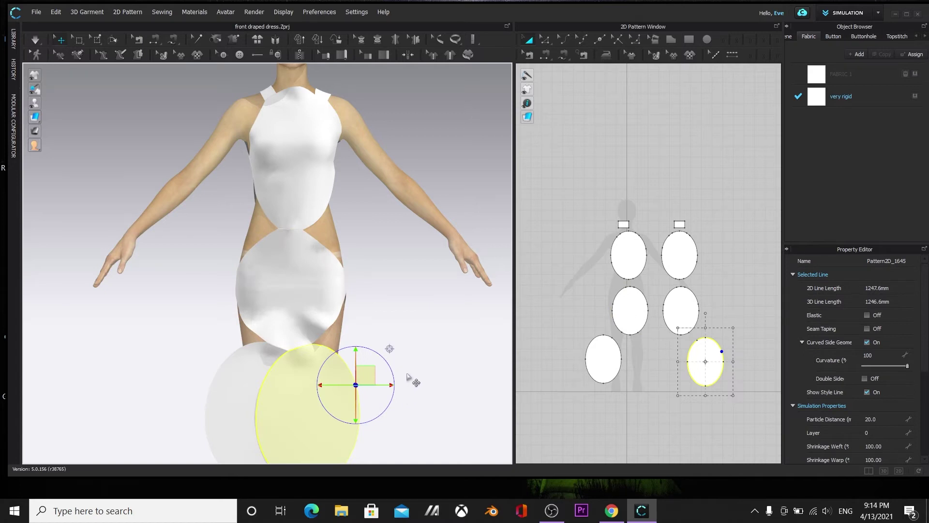
pyautogui.scroll(1, 369, 353)
pyautogui.moveTo(369, 353); pyautogui.dragTo(375, 299, button='middle')
pyautogui.moveTo(514, 269); pyautogui.dragTo(643, 269)
pyautogui.moveTo(426, 307); pyautogui.dragTo(557, 308, button='right')
pyautogui.click(355, 305)
pyautogui.scroll(2, 355, 304)
pyautogui.moveTo(643, 270); pyautogui.dragTo(542, 269)
pyautogui.click(323, 311)
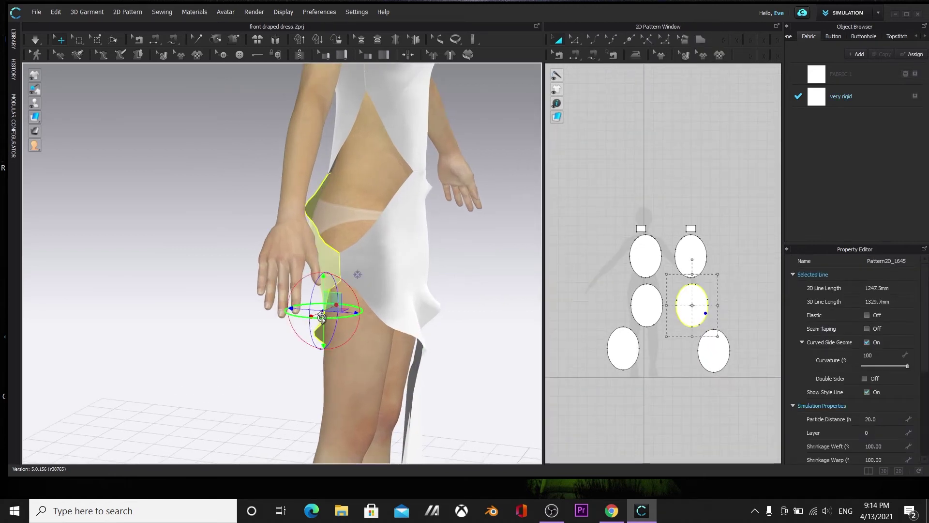
pyautogui.moveTo(321, 317); pyautogui.dragTo(339, 318, button='right')
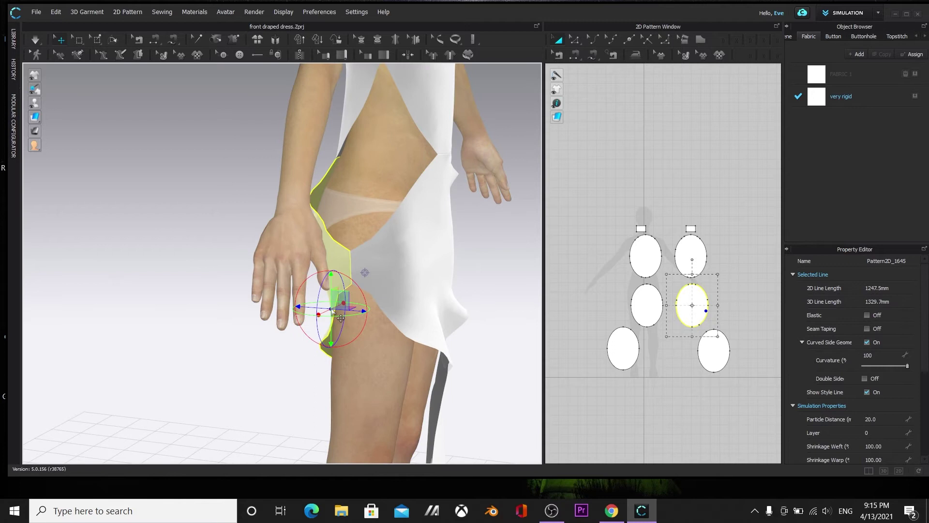
pyautogui.click(407, 331)
pyautogui.moveTo(407, 331); pyautogui.dragTo(365, 338, button='right')
pyautogui.moveTo(365, 339); pyautogui.dragTo(315, 264, button='middle')
pyautogui.click(237, 353)
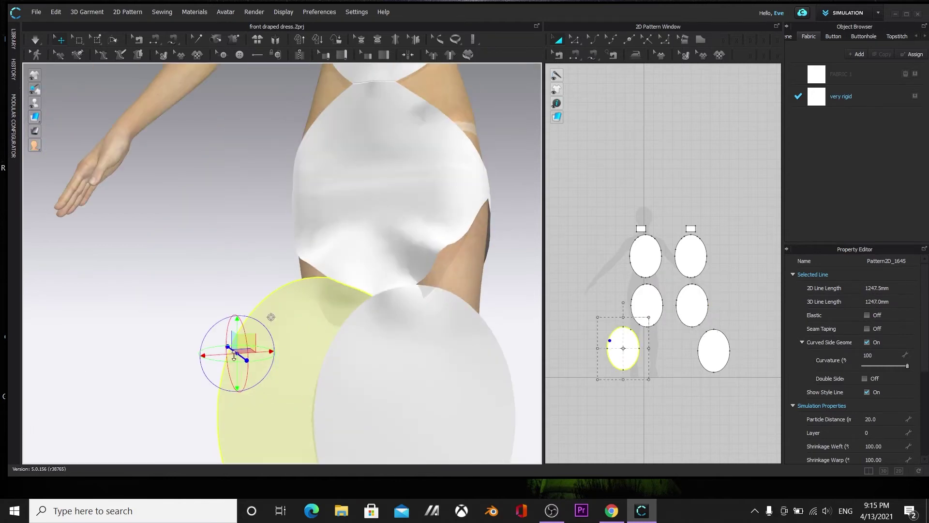
pyautogui.moveTo(145, 323); pyautogui.dragTo(336, 248, button='right')
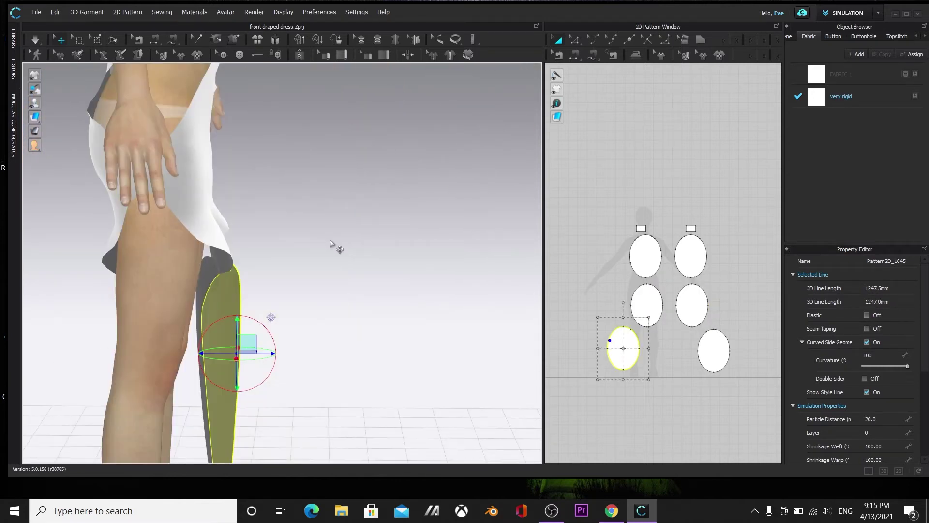
pyautogui.moveTo(477, 271); pyautogui.dragTo(201, 314, button='right')
pyautogui.scroll(-3, 202, 314)
pyautogui.scroll(3, 444, 290)
pyautogui.moveTo(444, 290); pyautogui.dragTo(404, 347, button='middle')
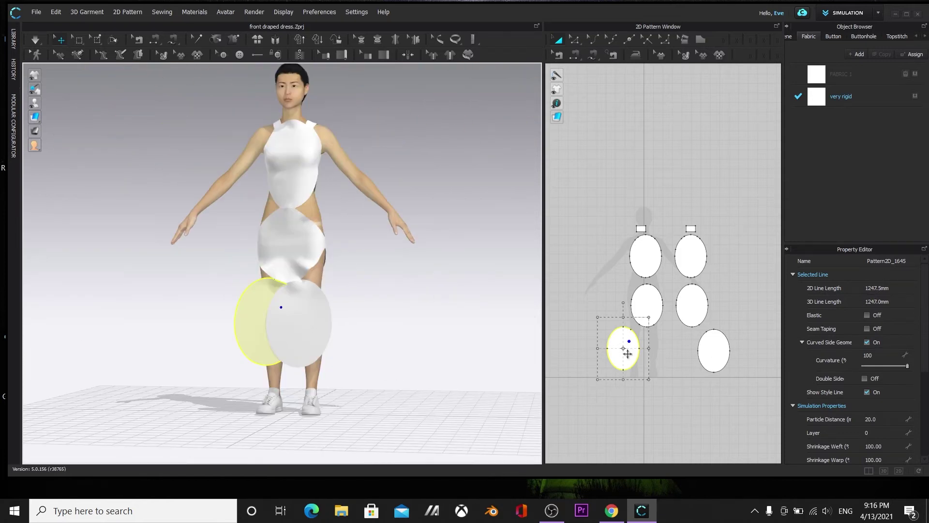
# Shorten the two lower ovals vertically in the 2D pattern and align them side by side beneath the other pieces
pyautogui.moveTo(625, 351); pyautogui.dragTo(612, 384)
pyautogui.moveTo(541, 266); pyautogui.dragTo(453, 266)
pyautogui.moveTo(622, 390); pyautogui.dragTo(640, 303, button='middle')
pyautogui.moveTo(700, 321); pyautogui.dragTo(700, 358)
pyautogui.moveTo(554, 361); pyautogui.dragTo(619, 361)
pyautogui.moveTo(701, 369); pyautogui.dragTo(701, 373)
pyautogui.click(577, 425)
# Flatten both lower ovals together into wide ellipses with a combined outline length of about 1715 mm
pyautogui.moveTo(574, 322); pyautogui.dragTo(759, 413)
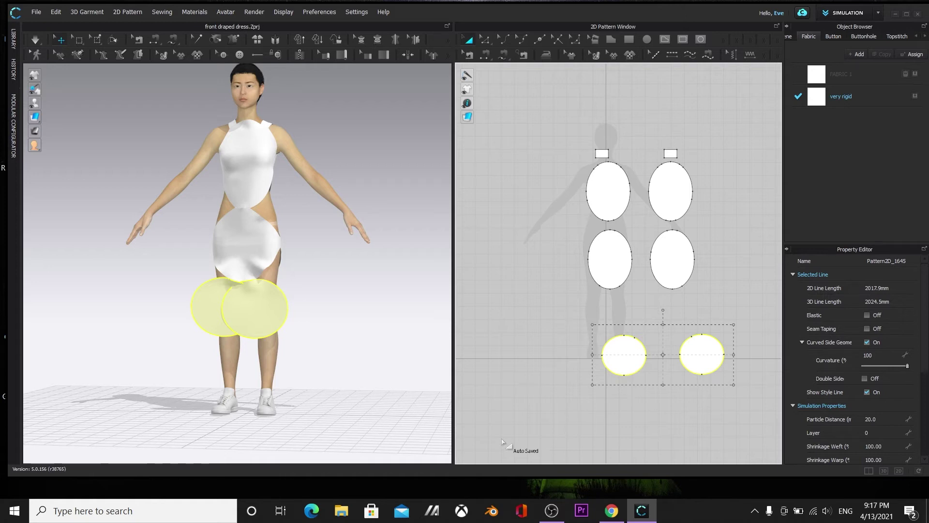
pyautogui.moveTo(663, 385); pyautogui.dragTo(663, 371)
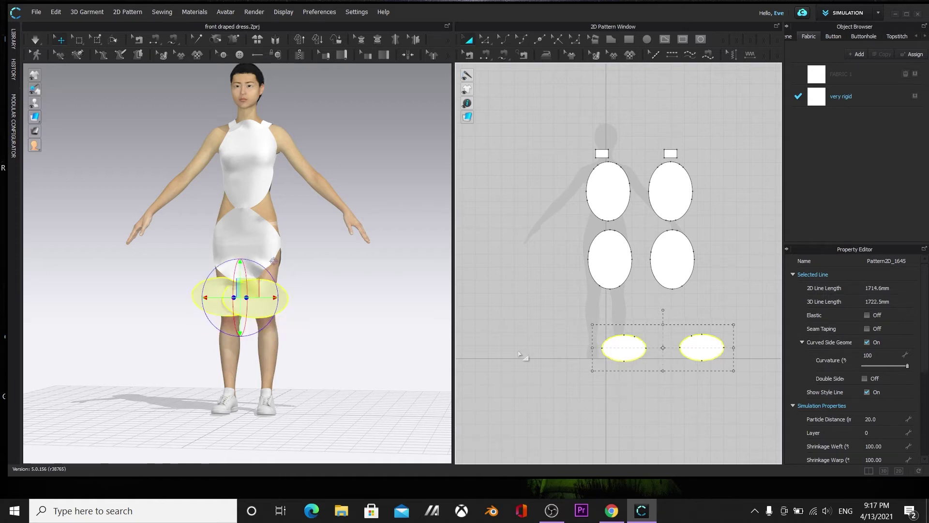
pyautogui.click(498, 421)
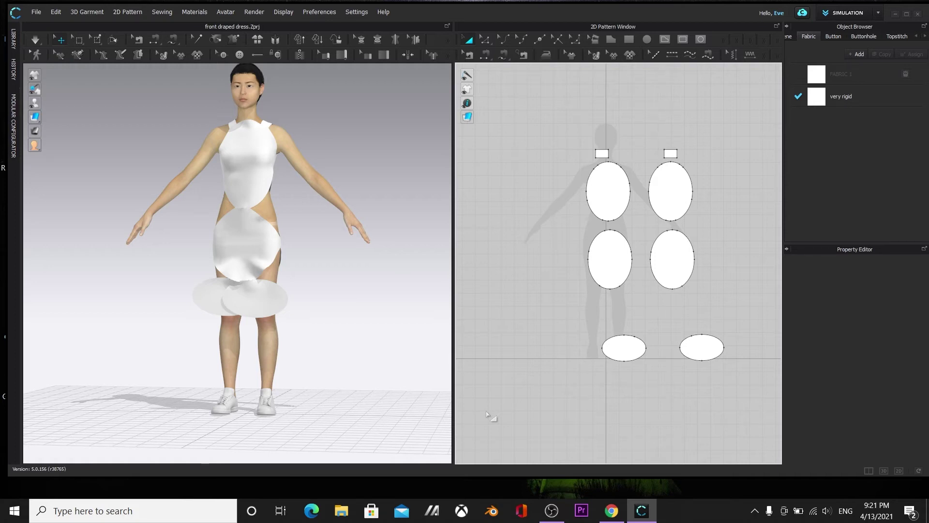
# Add another fabric and load the very rigid preset into it
pyautogui.moveTo(415, 360); pyautogui.dragTo(348, 376, button='right')
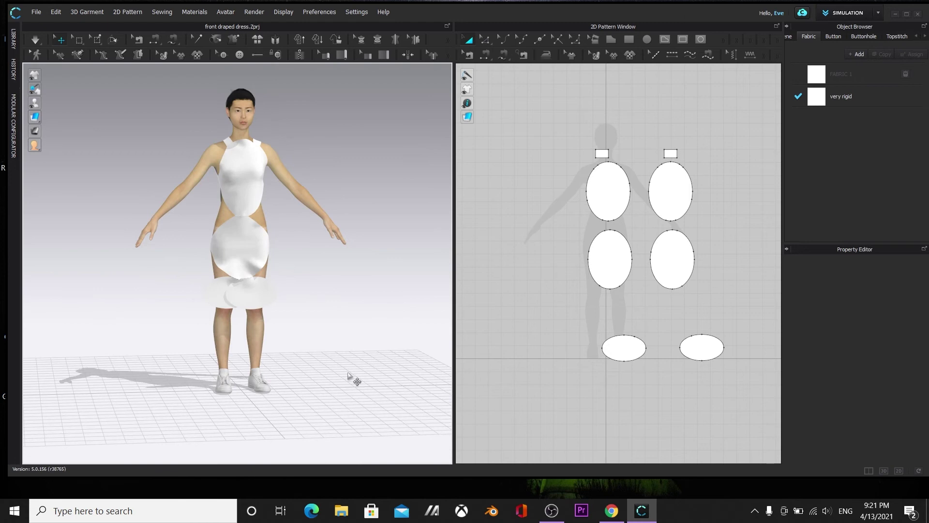
pyautogui.click(857, 55)
pyautogui.click(866, 261)
pyautogui.click(368, 272)
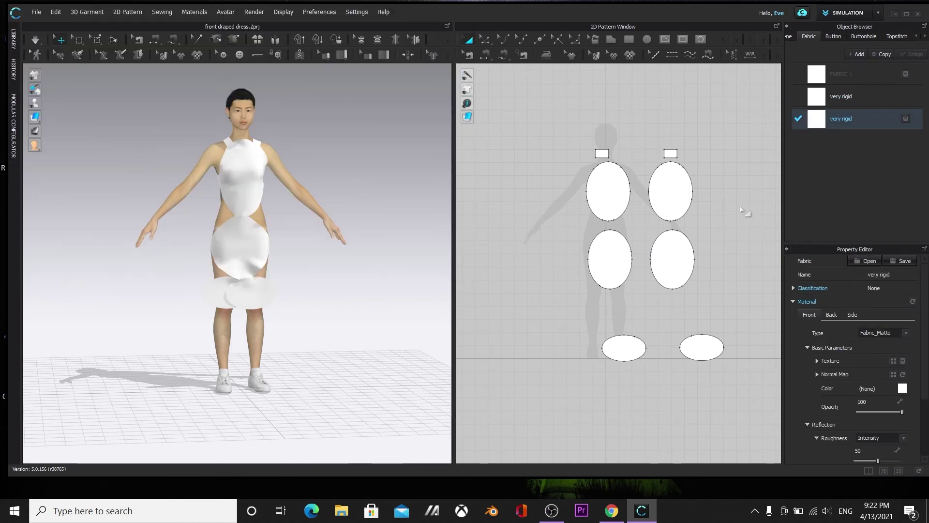
# Color the new very rigid fabric green (Y Green 3) and assign it to the front hip oval and the upper back oval
pyautogui.click(903, 389)
pyautogui.click(439, 287)
pyautogui.click(444, 330)
pyautogui.moveTo(816, 119); pyautogui.dragTo(602, 264)
pyautogui.moveTo(420, 378); pyautogui.dragTo(343, 346, button='right')
pyautogui.scroll(-3, 342, 347)
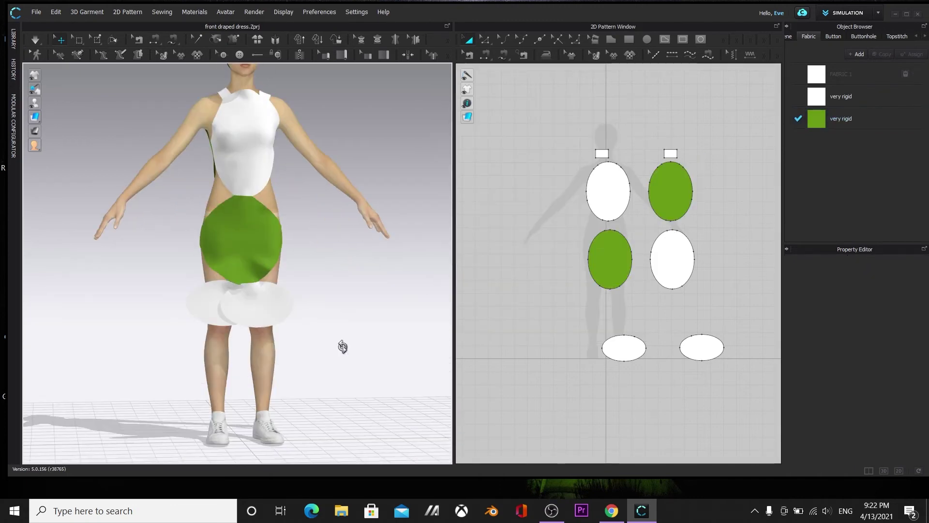
# Change the original very rigid fabric's color to olive
pyautogui.click(821, 103)
pyautogui.click(903, 388)
pyautogui.click(322, 298)
pyautogui.click(444, 330)
pyautogui.moveTo(415, 321); pyautogui.dragTo(344, 394, button='right')
# Replace the texture of the avatar's torso with a green floral image
pyautogui.click(874, 383)
pyautogui.click(63, 153)
pyautogui.moveTo(460, 77)
pyautogui.mouseDown()
pyautogui.moveTo(461, 230)
pyautogui.moveTo(460, 127)
pyautogui.mouseUp()
pyautogui.click(417, 167)
pyautogui.click(387, 277)
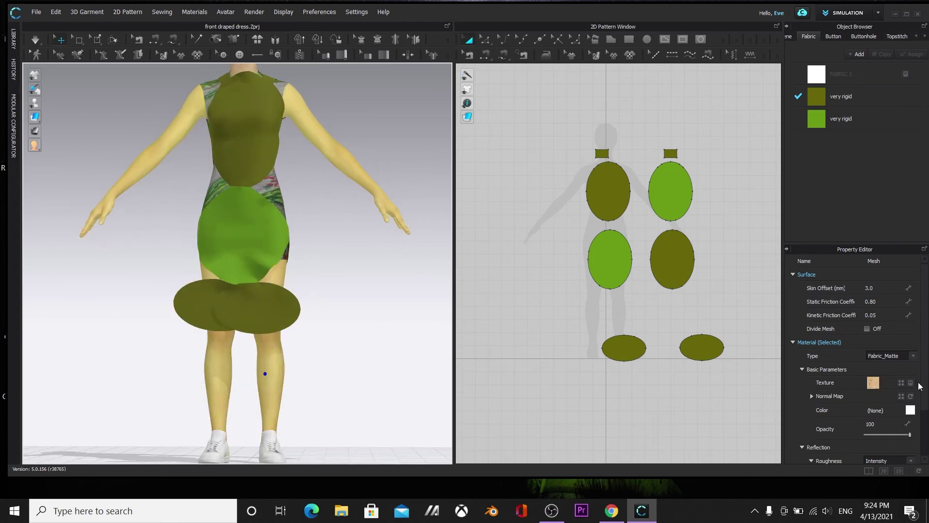
# Apply the green floral image as the texture of the avatar's arms and legs
pyautogui.click(873, 383)
pyautogui.scroll(-10, 269, 166)
pyautogui.click(415, 202)
pyautogui.click(382, 276)
pyautogui.moveTo(355, 292); pyautogui.dragTo(412, 363, button='right')
pyautogui.scroll(3, 359, 332)
pyautogui.scroll(-3, 369, 334)
pyautogui.moveTo(369, 334); pyautogui.dragTo(329, 405, button='middle')
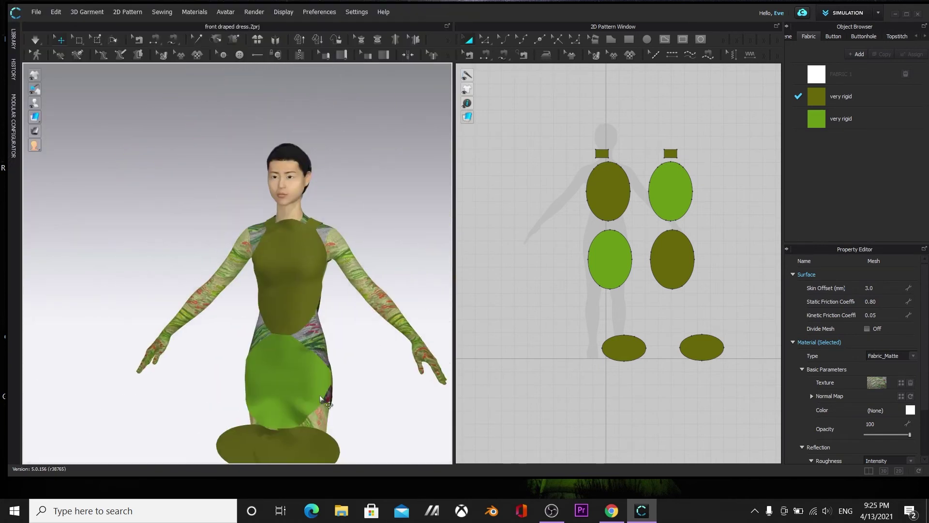
pyautogui.scroll(2, 361, 264)
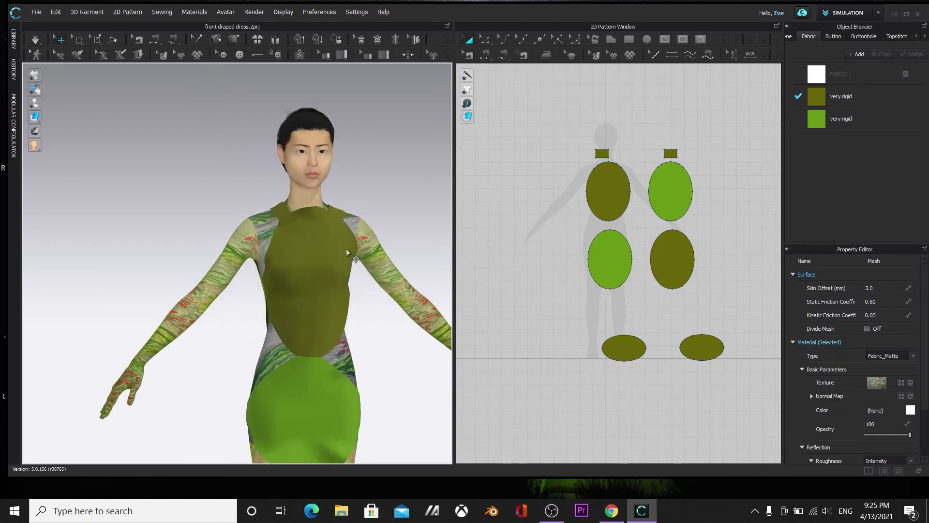
# Show the avatar's joints, rotate the shoulders to lower both arms closer to the body, and hide the joints again
pyautogui.moveTo(36, 104)
pyautogui.click(117, 103)
pyautogui.click(352, 227)
pyautogui.moveTo(389, 216); pyautogui.dragTo(392, 234)
pyautogui.click(256, 229)
pyautogui.moveTo(225, 211); pyautogui.dragTo(226, 241)
pyautogui.click(353, 227)
pyautogui.moveTo(392, 232); pyautogui.dragTo(390, 242)
pyautogui.moveTo(37, 104)
pyautogui.click(118, 103)
pyautogui.click(96, 167)
pyautogui.scroll(-4, 95, 169)
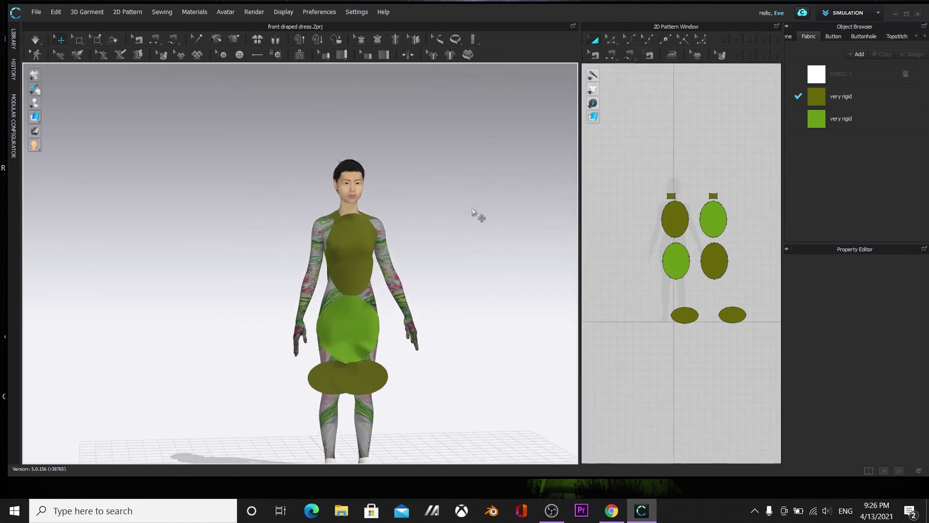
pyautogui.moveTo(472, 212); pyautogui.dragTo(417, 312, button='right')
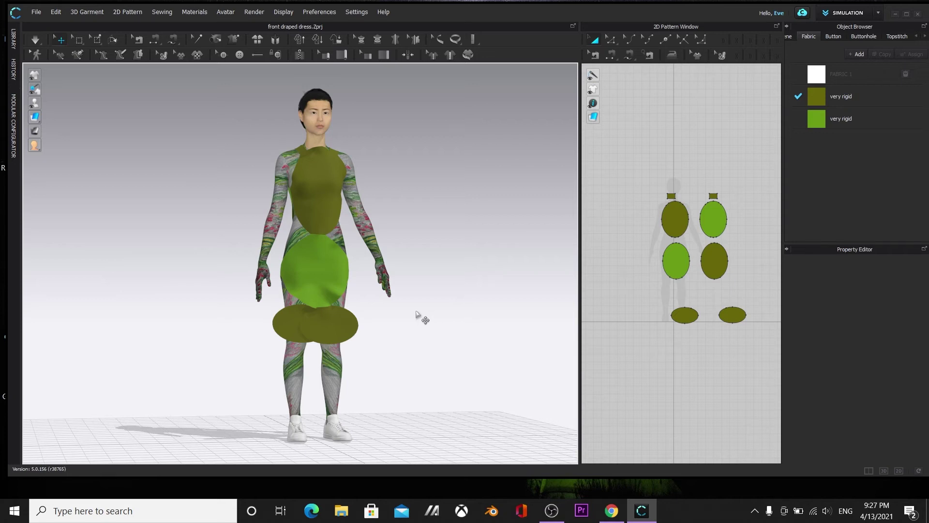
# Try several palette colors on the olive very rigid fabric and set it to Black
pyautogui.click(841, 97)
pyautogui.click(903, 388)
pyautogui.click(487, 311)
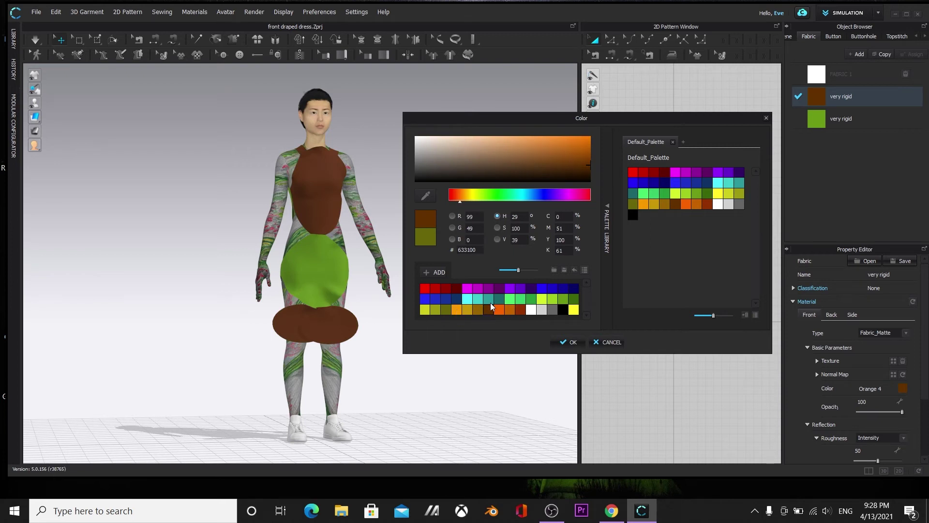
pyautogui.click(467, 310)
pyautogui.click(436, 311)
pyautogui.click(454, 312)
pyautogui.click(573, 289)
pyautogui.click(560, 310)
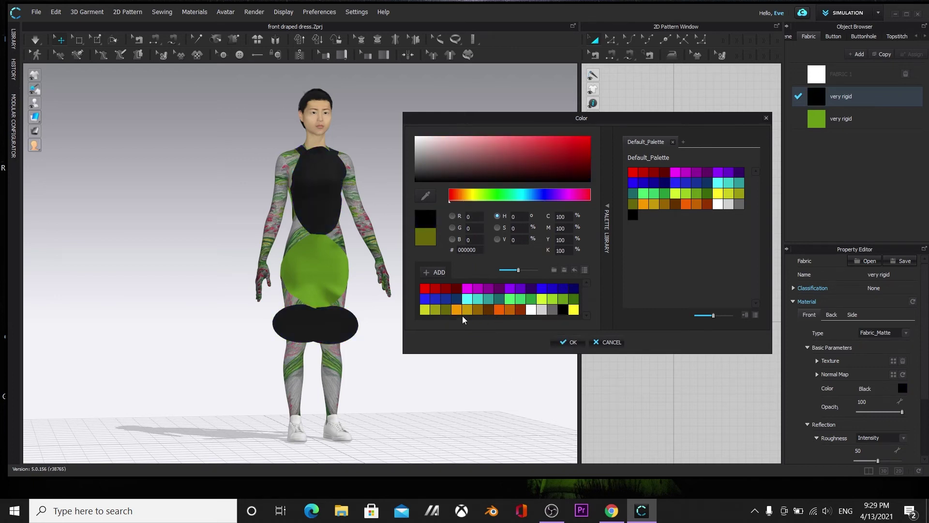
pyautogui.click(569, 342)
# Narrow the two lower ovals horizontally to an outline length of about 731 mm each
pyautogui.scroll(3, 633, 345)
pyautogui.moveTo(635, 343); pyautogui.dragTo(728, 325)
pyautogui.click(438, 398)
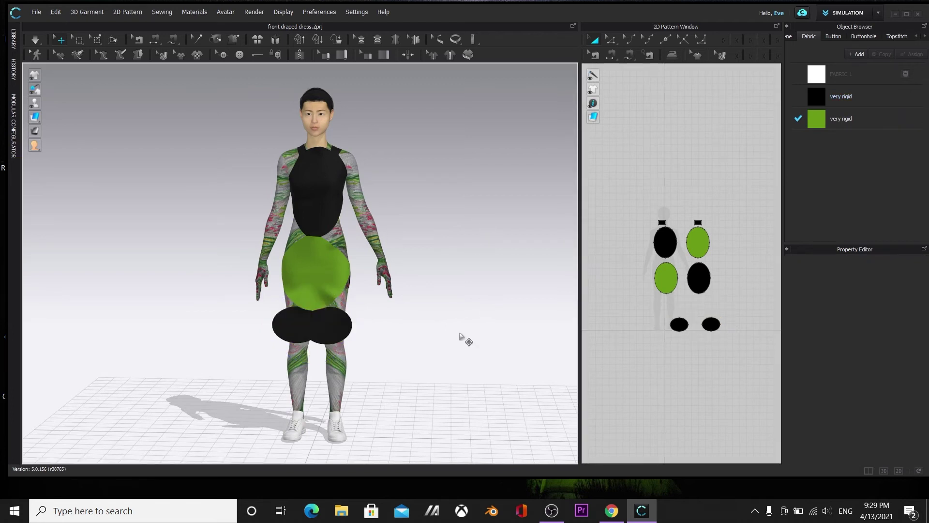
pyautogui.scroll(2, 441, 348)
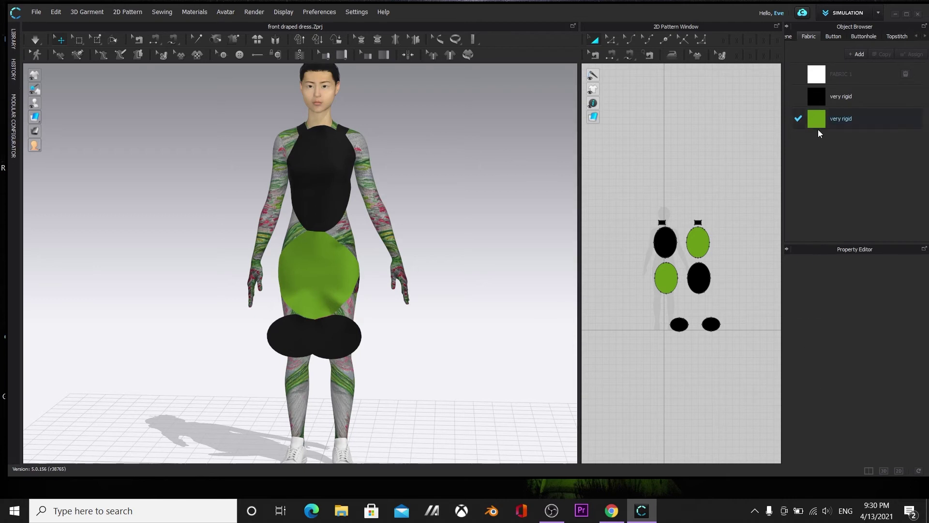
# Change the green very rigid fabric's color to the darker Y Green 4
pyautogui.click(842, 119)
pyautogui.click(903, 388)
pyautogui.moveTo(508, 106); pyautogui.dragTo(594, 109)
pyautogui.click(504, 279)
pyautogui.click(461, 280)
pyautogui.click(419, 292)
pyautogui.click(526, 292)
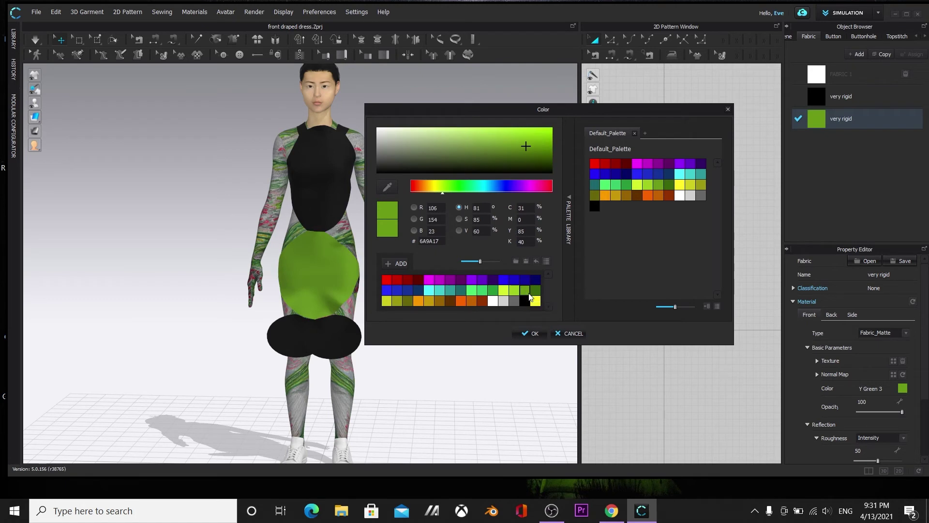
pyautogui.click(534, 292)
pyautogui.click(530, 333)
pyautogui.click(480, 394)
pyautogui.scroll(-2, 480, 394)
pyautogui.moveTo(479, 394); pyautogui.dragTo(449, 332, button='right')
pyautogui.press('2')
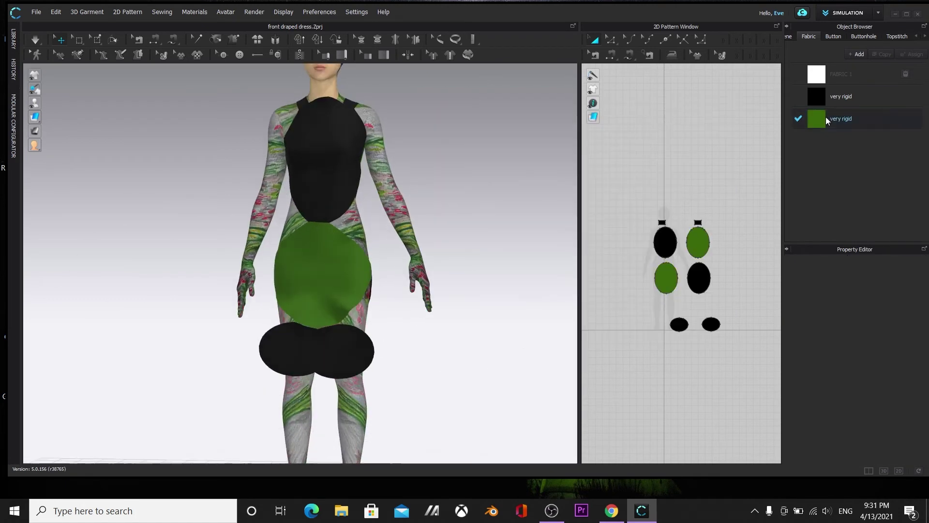
# Set the dark green fabric's material type to Fabric_Shiny
pyautogui.click(827, 120)
pyautogui.click(908, 333)
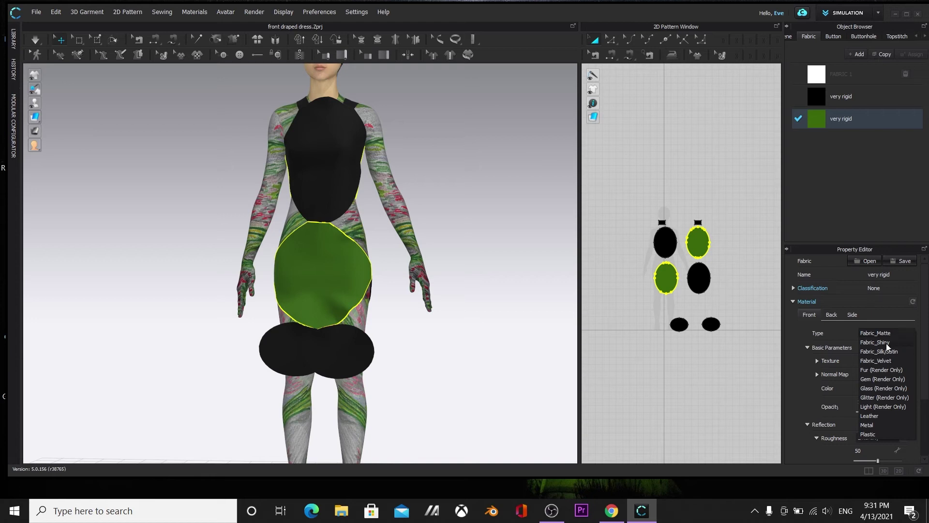
pyautogui.click(901, 352)
pyautogui.click(896, 333)
pyautogui.click(883, 349)
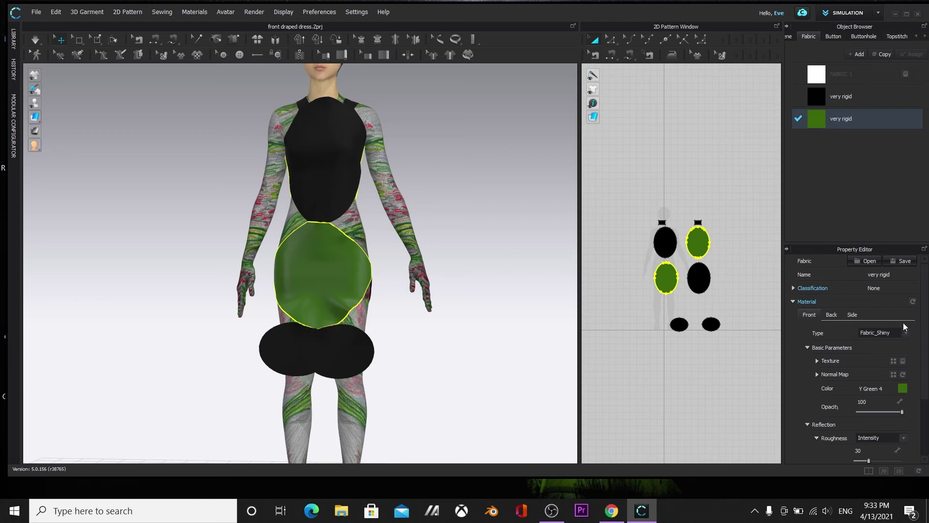
pyautogui.click(504, 387)
pyautogui.moveTo(503, 388)
pyautogui.mouseDown(button='right')
pyautogui.moveTo(247, 379)
pyautogui.moveTo(504, 404)
pyautogui.mouseUp(button='right')
pyautogui.scroll(-2, 529, 384)
# Change the black fabric's material type to a reflective one
pyautogui.click(841, 96)
pyautogui.click(894, 333)
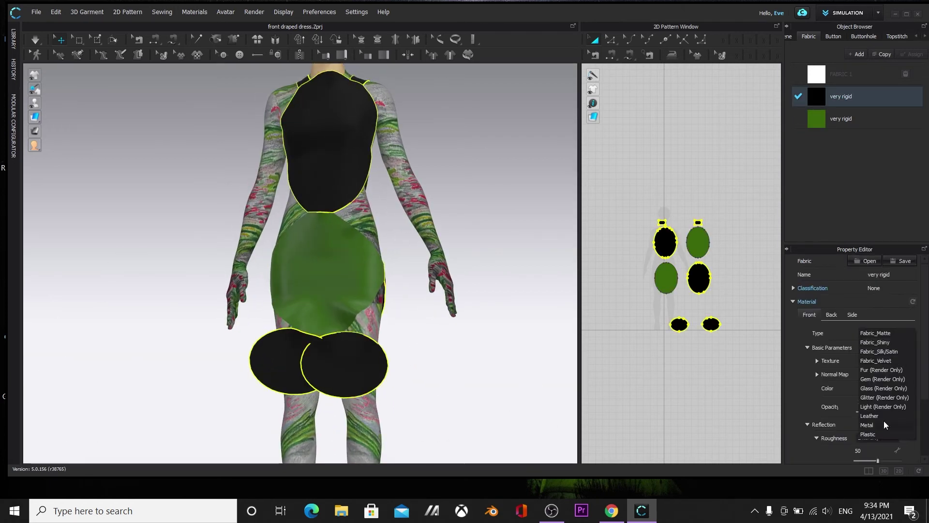
pyautogui.click(896, 401)
pyautogui.click(513, 318)
pyautogui.scroll(-1, 504, 358)
pyautogui.scroll(3, 499, 358)
pyautogui.moveTo(500, 358); pyautogui.dragTo(472, 393, button='right')
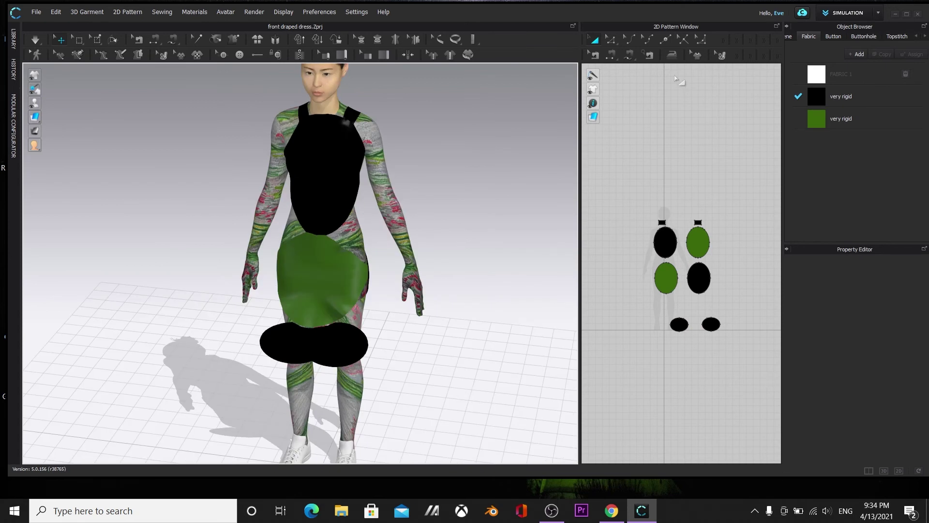
# Collapse the side panels and move the detached 2D pattern window aside so the 3D view fills the workspace
pyautogui.click(787, 26)
pyautogui.click(773, 28)
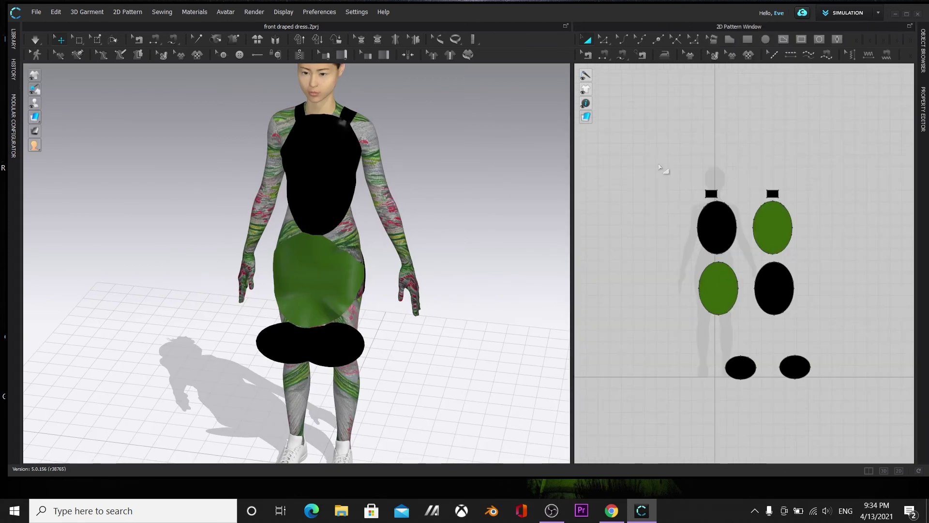
pyautogui.click(909, 26)
pyautogui.moveTo(663, 31); pyautogui.dragTo(807, 479)
pyautogui.scroll(-1, 718, 376)
pyautogui.moveTo(718, 376); pyautogui.dragTo(673, 277, button='right')
pyautogui.scroll(-1, 673, 278)
pyautogui.click(923, 109)
pyautogui.click(427, 324)
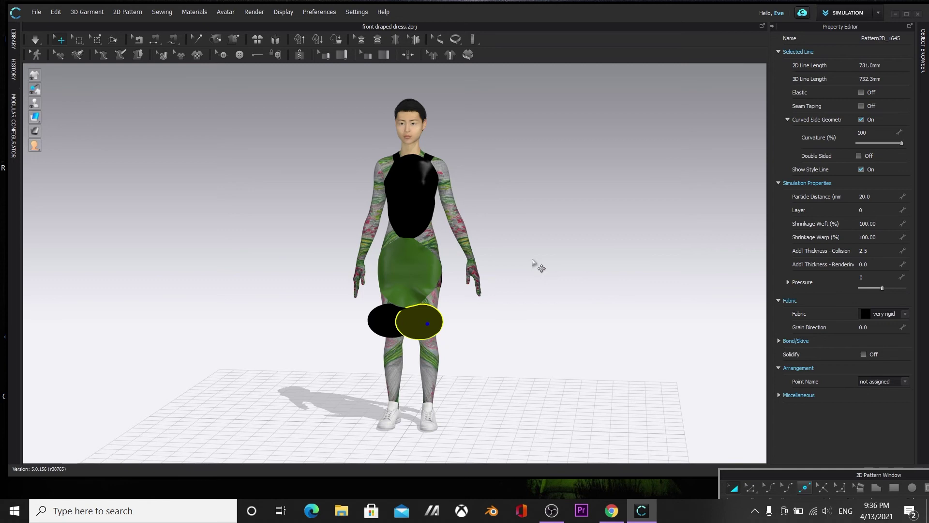
pyautogui.rightClick(432, 331)
pyautogui.click(339, 145)
# Restore the default window layout and collapse the Library
pyautogui.click(283, 12)
pyautogui.moveTo(312, 250)
pyautogui.click(422, 466)
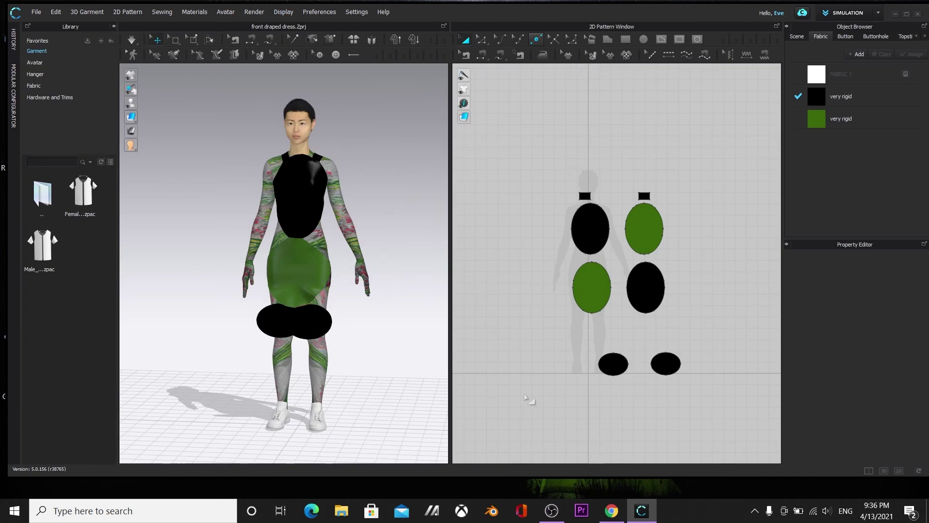
pyautogui.click(114, 25)
# Delete the two small lower ovals from the pattern
pyautogui.click(590, 379)
pyautogui.press('Delete')
pyautogui.click(650, 377)
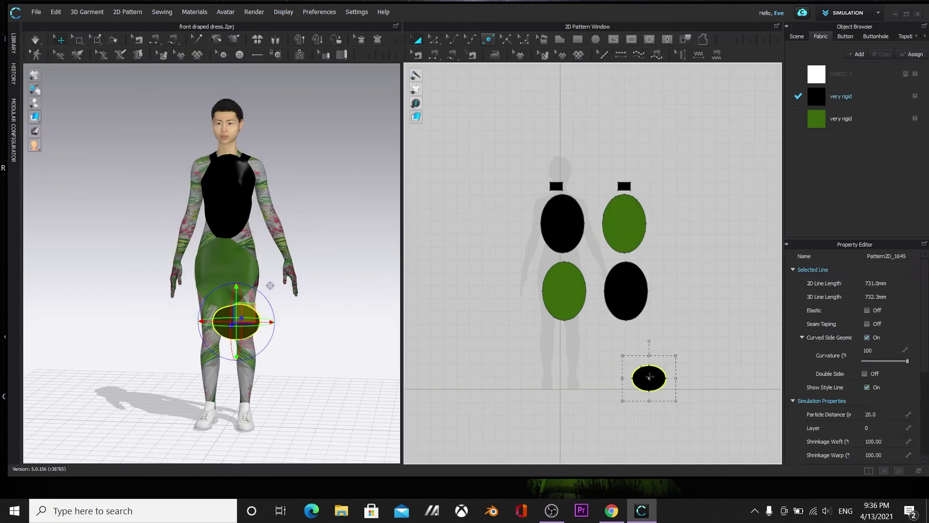
pyautogui.press('Delete')
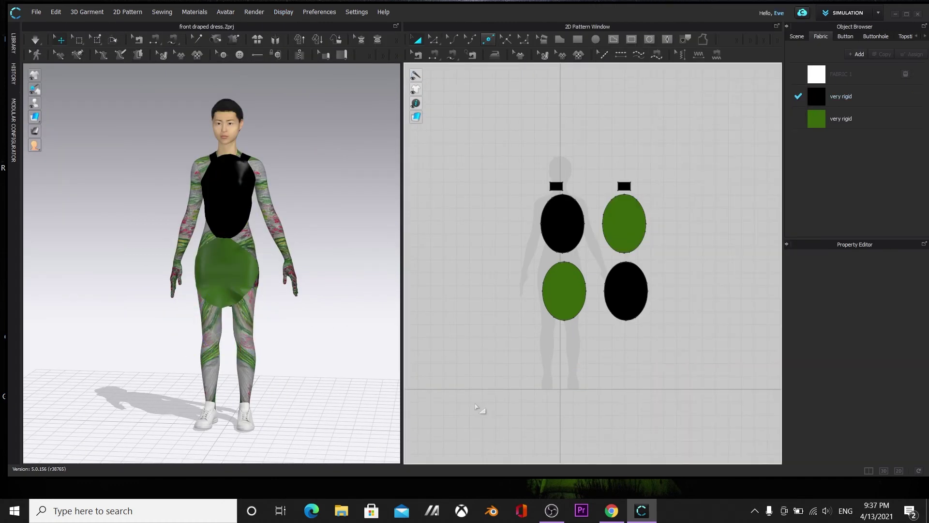
# Show the avatar from the front and collapse the Object Browser and Property Editor
pyautogui.moveTo(280, 369); pyautogui.dragTo(410, 387, button='right')
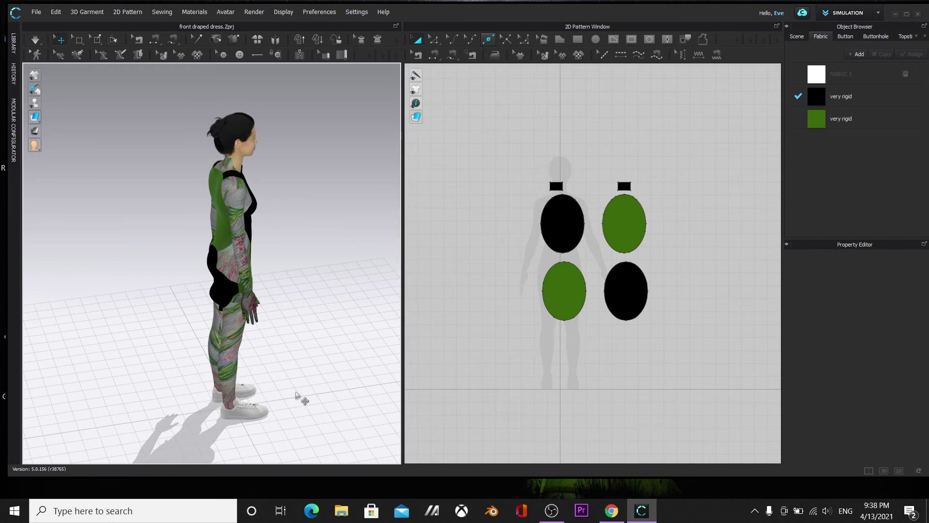
pyautogui.press('2')
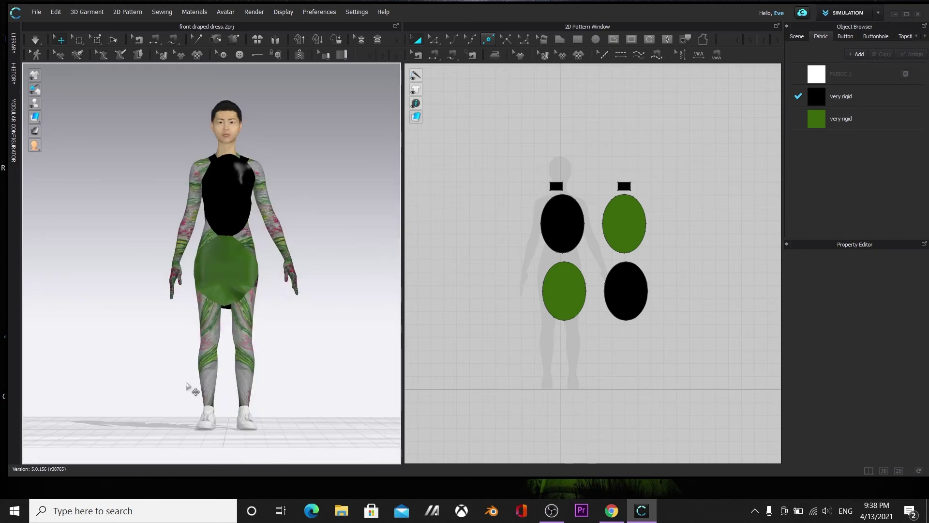
pyautogui.moveTo(261, 405); pyautogui.dragTo(262, 426, button='right')
pyautogui.click(787, 26)
pyautogui.click(770, 26)
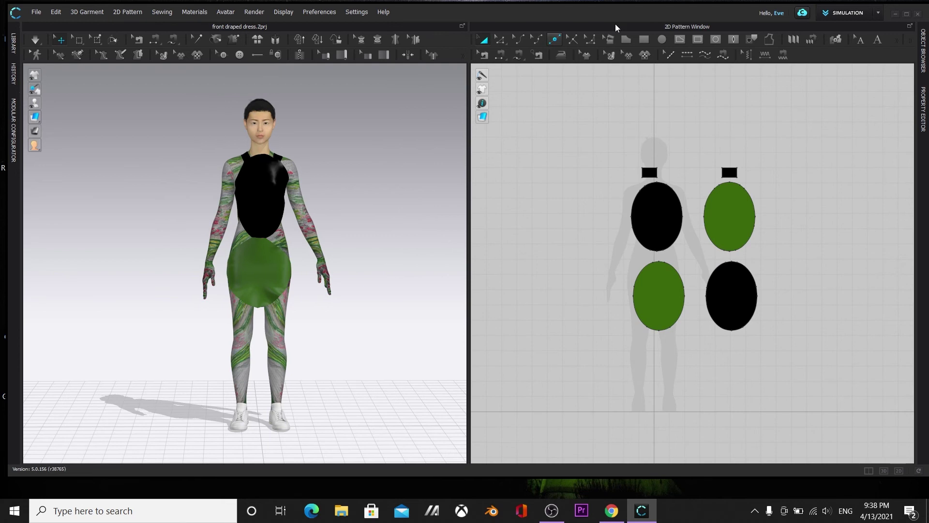
# Move the 2D pattern window out of the main workspace and open the Render window beside the 3D view
pyautogui.doubleClick(616, 27)
pyautogui.click(254, 11)
pyautogui.click(262, 21)
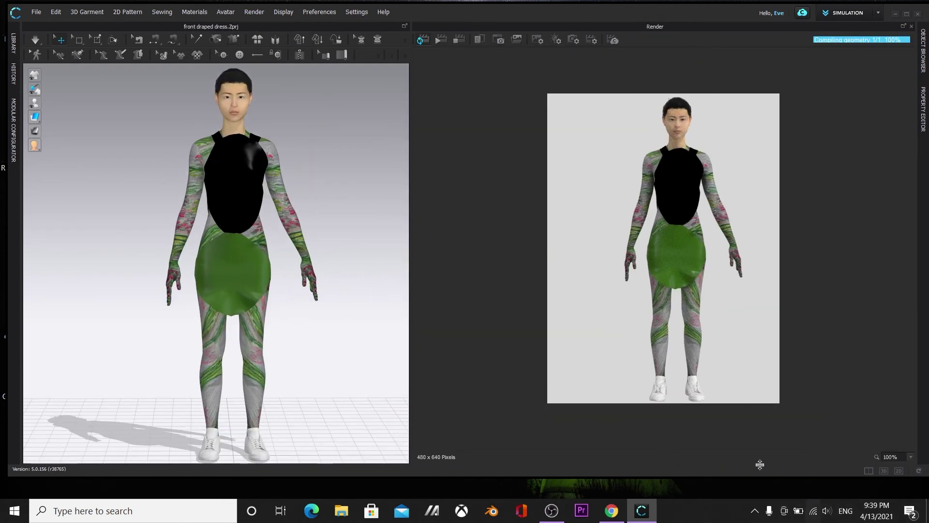
# Run the final render of the dressed avatar and open the image/video properties of the render
pyautogui.click(441, 39)
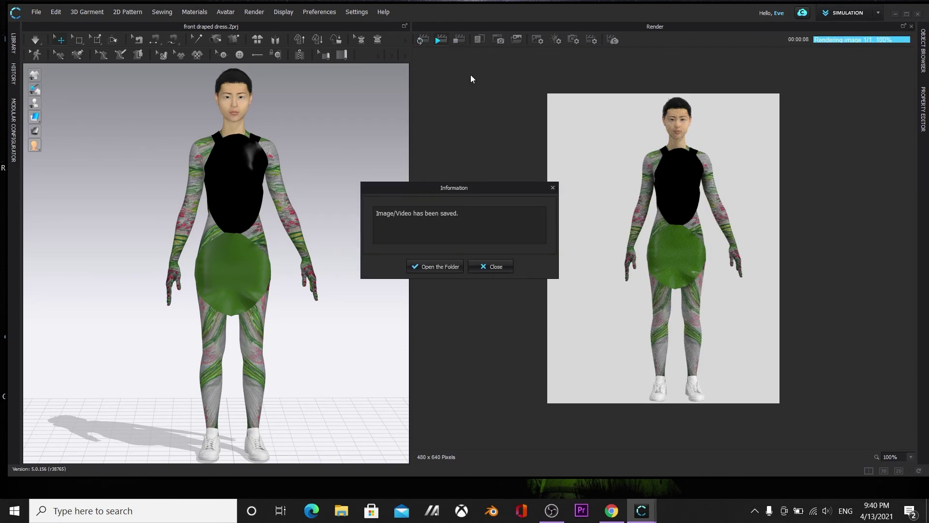
pyautogui.click(490, 266)
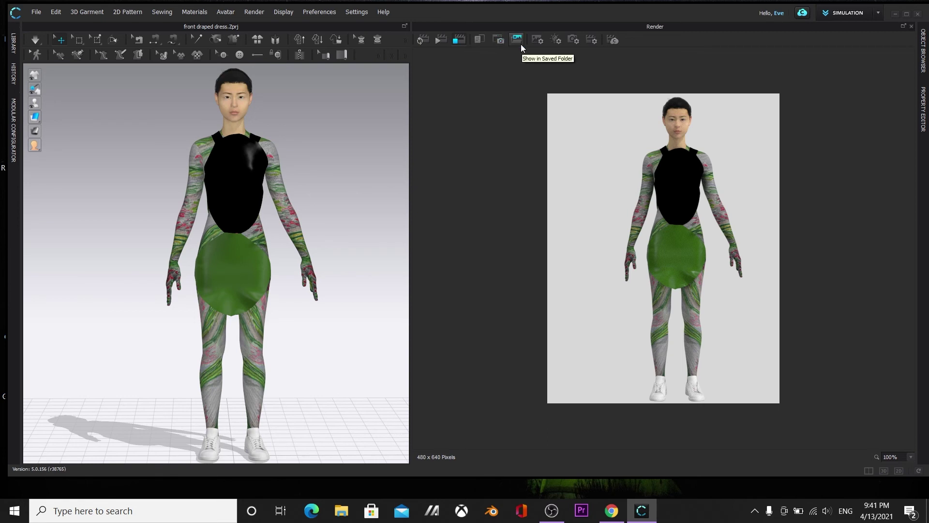
pyautogui.click(539, 43)
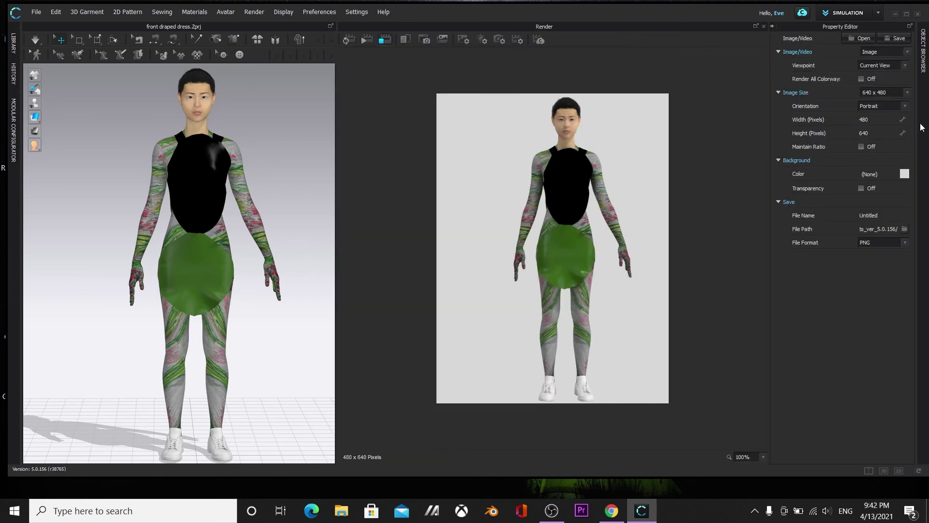
# Try blue palette shades for the render background and set it to Navy
pyautogui.click(904, 174)
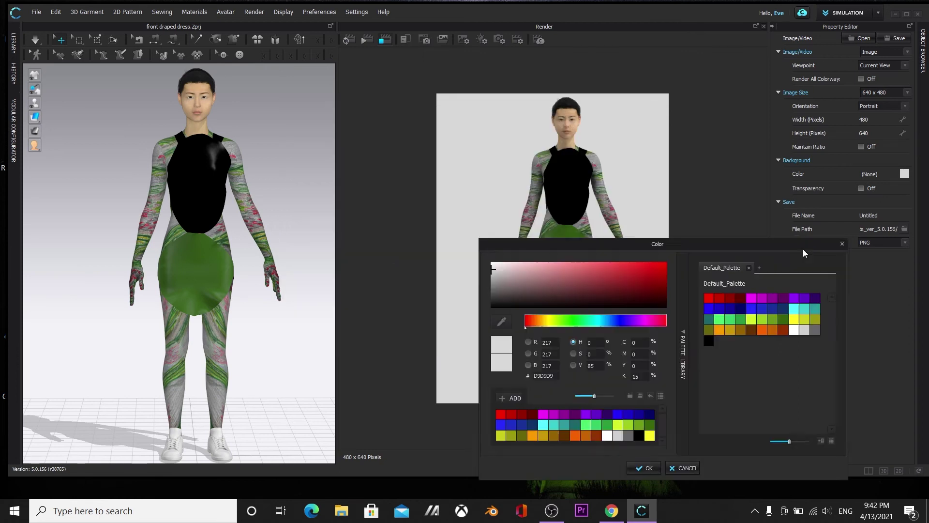
pyautogui.click(697, 425)
pyautogui.click(719, 425)
pyautogui.click(749, 426)
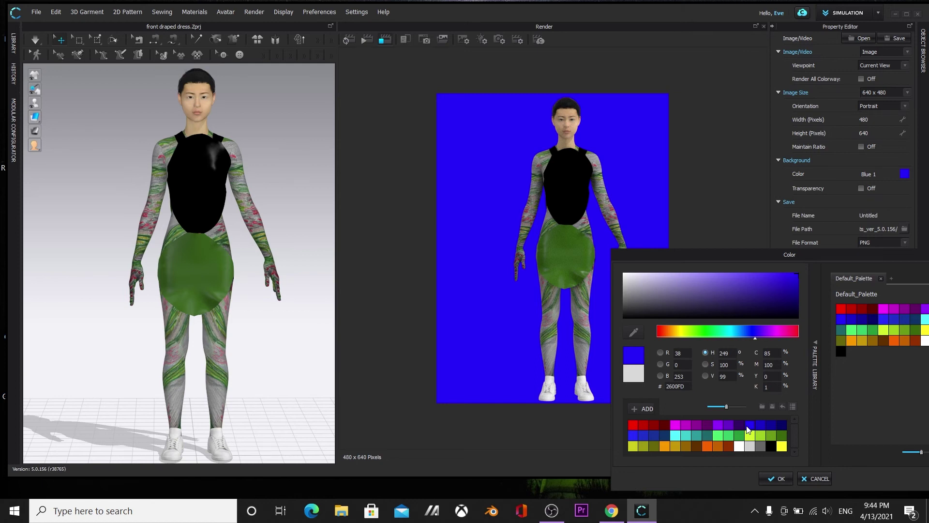
pyautogui.click(780, 426)
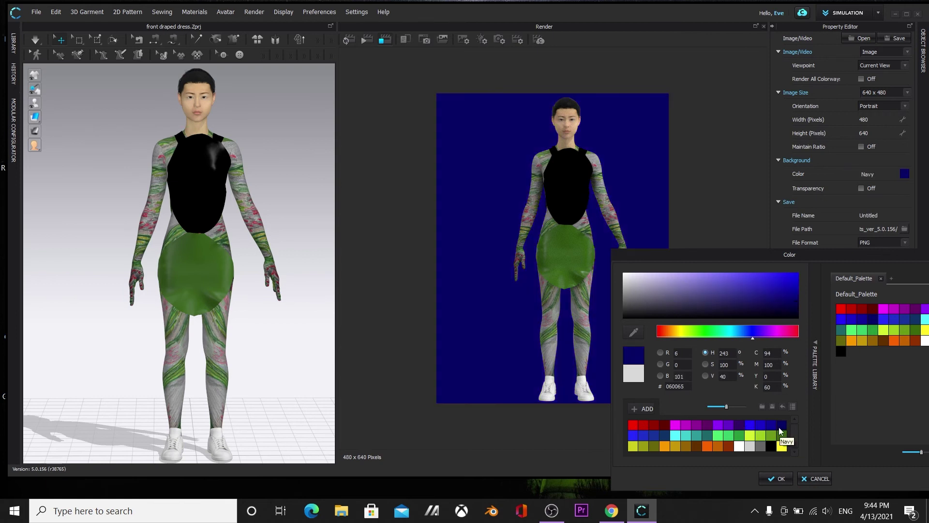
pyautogui.click(776, 478)
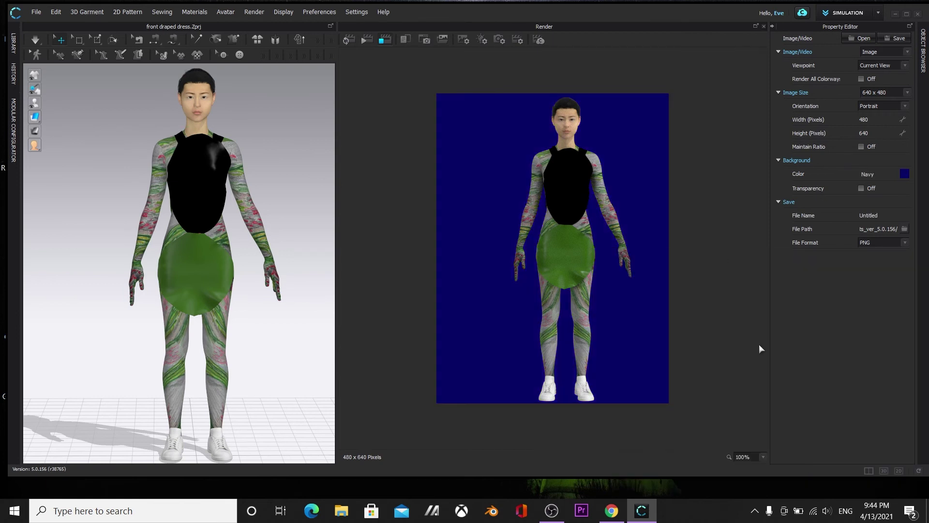
# Try other palette colors for the render background and set it to the dark muted purple #3D2A3E
pyautogui.click(904, 174)
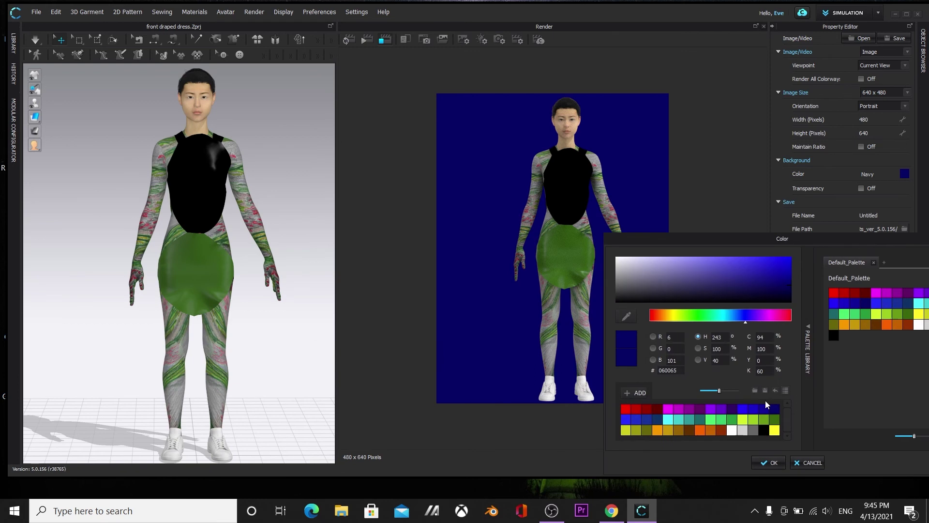
pyautogui.click(754, 430)
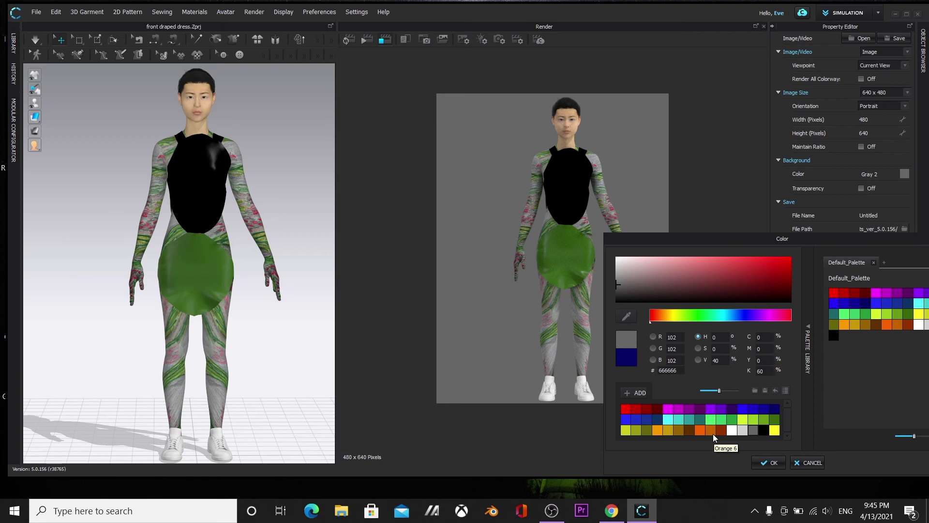
pyautogui.click(731, 432)
pyautogui.click(666, 432)
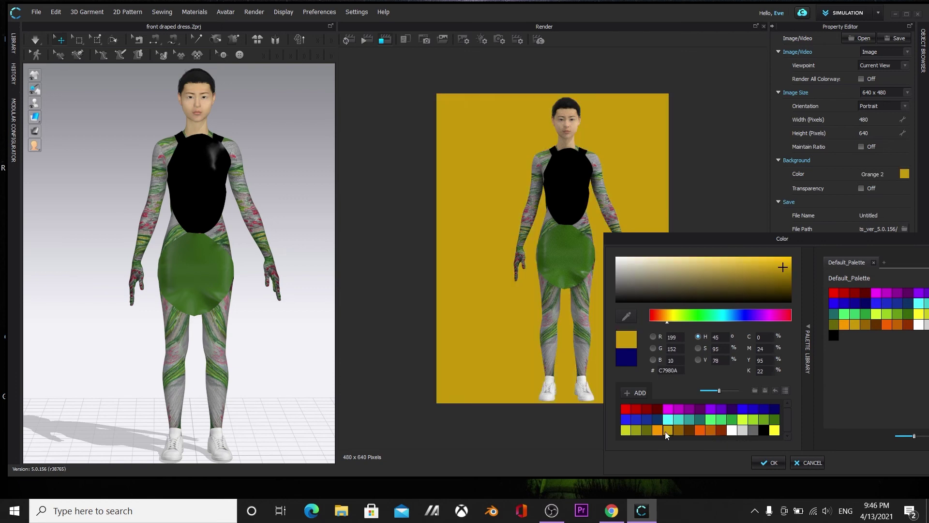
pyautogui.click(712, 420)
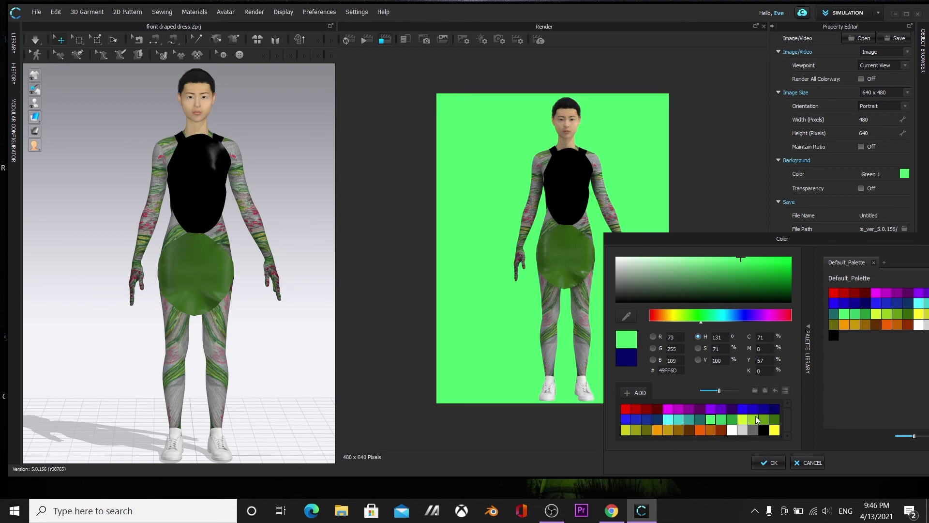
pyautogui.click(756, 431)
pyautogui.click(700, 410)
pyautogui.moveTo(664, 274); pyautogui.dragTo(671, 292)
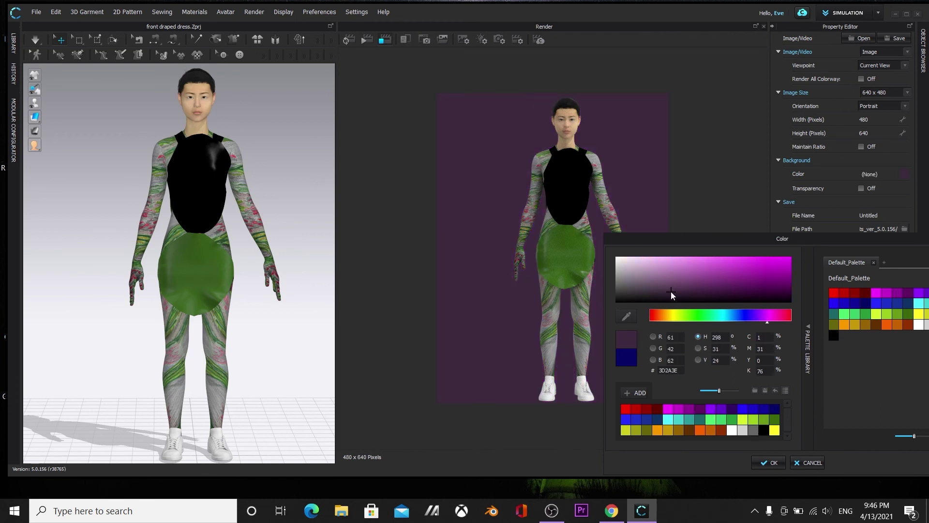
pyautogui.click(769, 463)
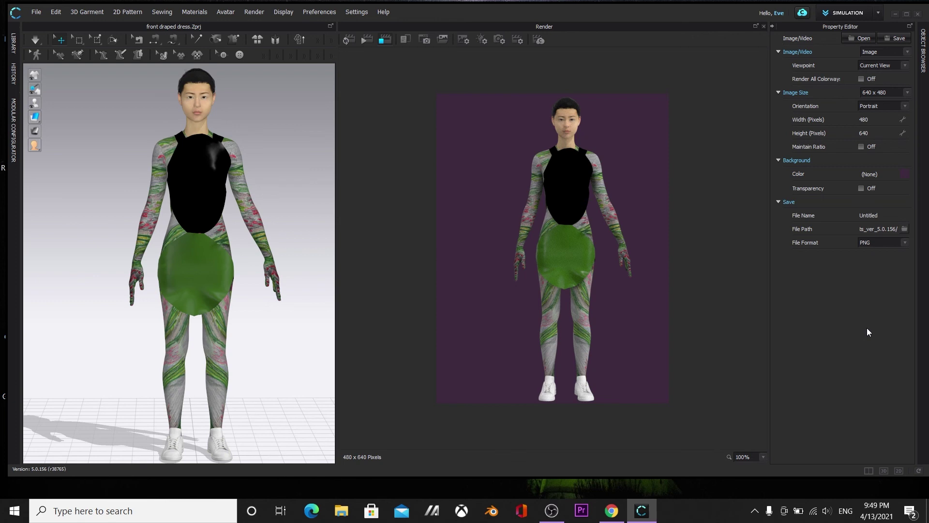
# Detach the 3D garment window so the render view fills the workspace
pyautogui.click(330, 27)
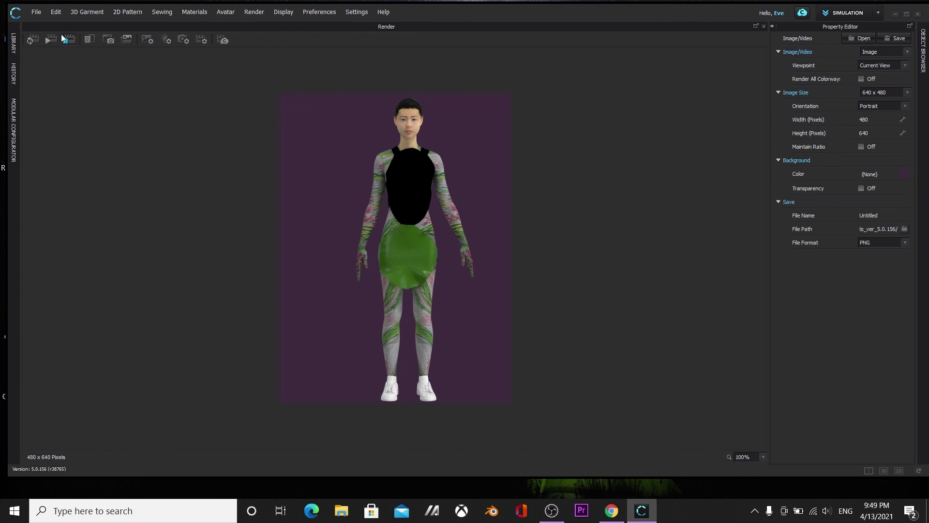